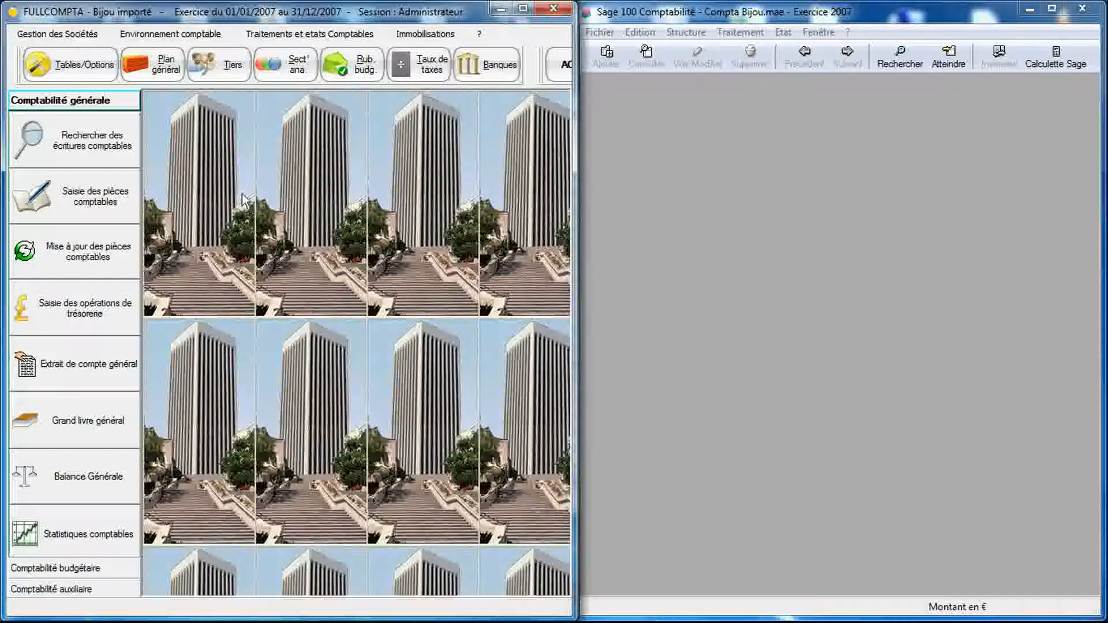
- Open the environment tables of the Bijou importé company in FULLCOMPTA, move their window aside, and display the Devises form
click(652, 170)
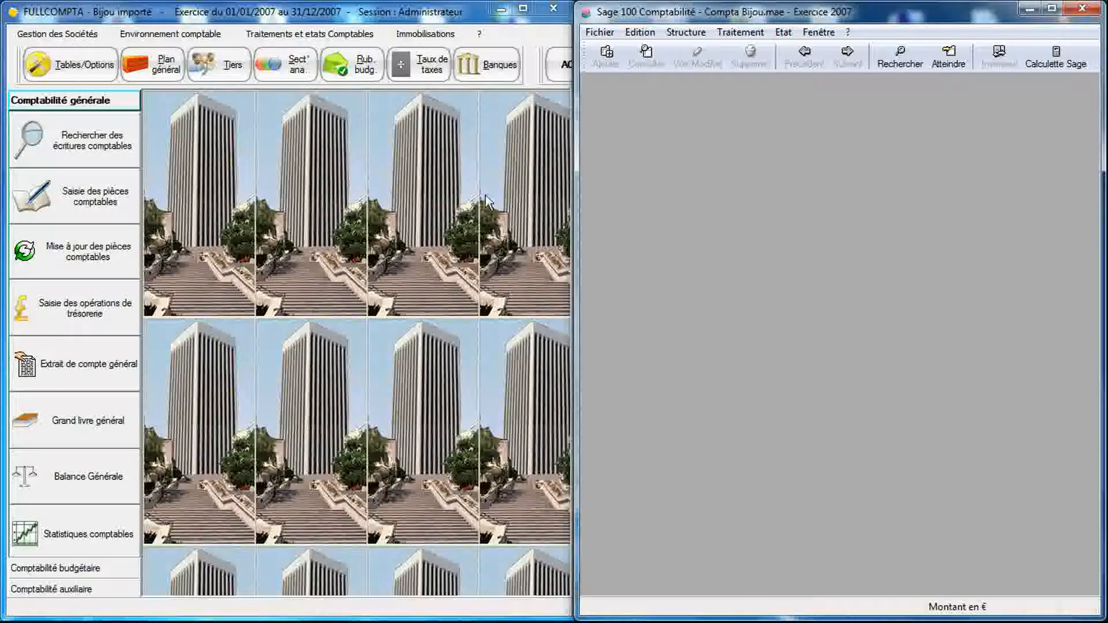
click(407, 222)
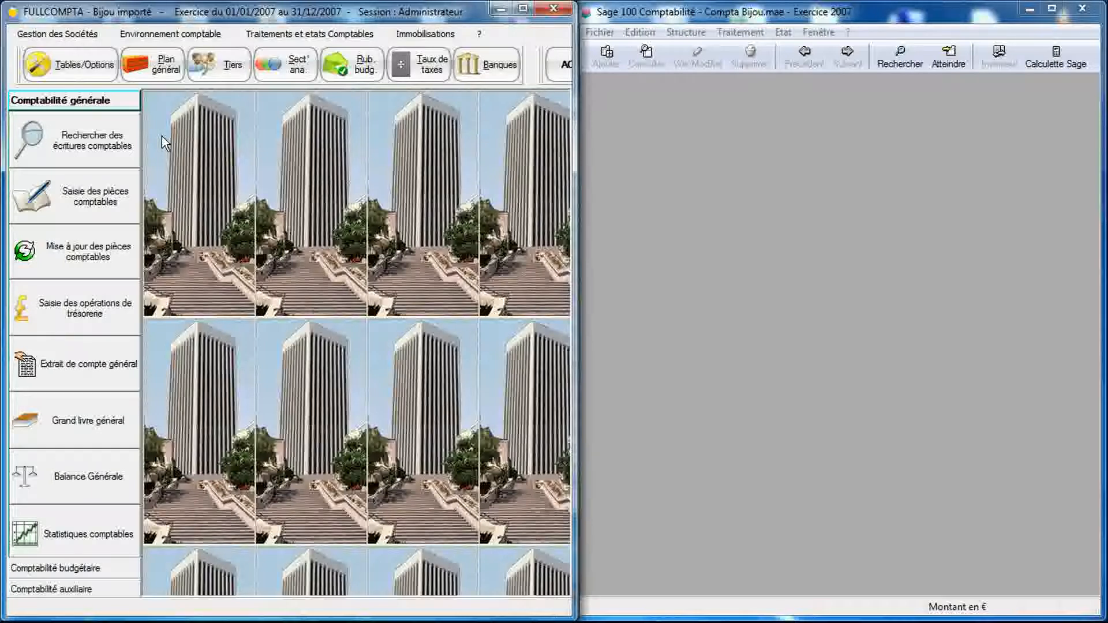
click(102, 66)
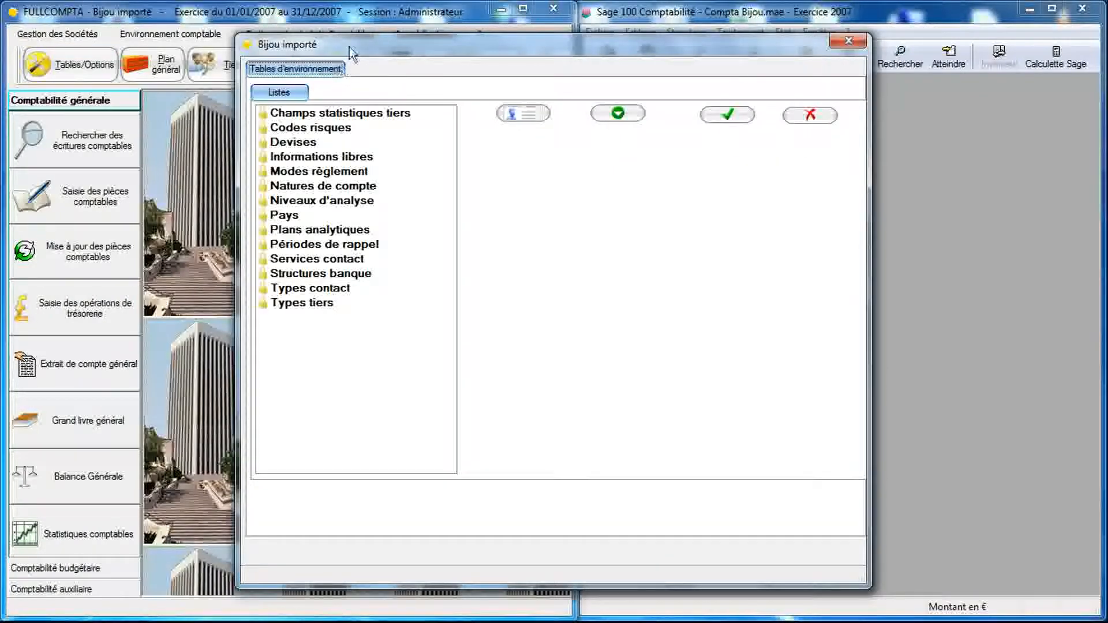
drag(352, 46, 125, 45)
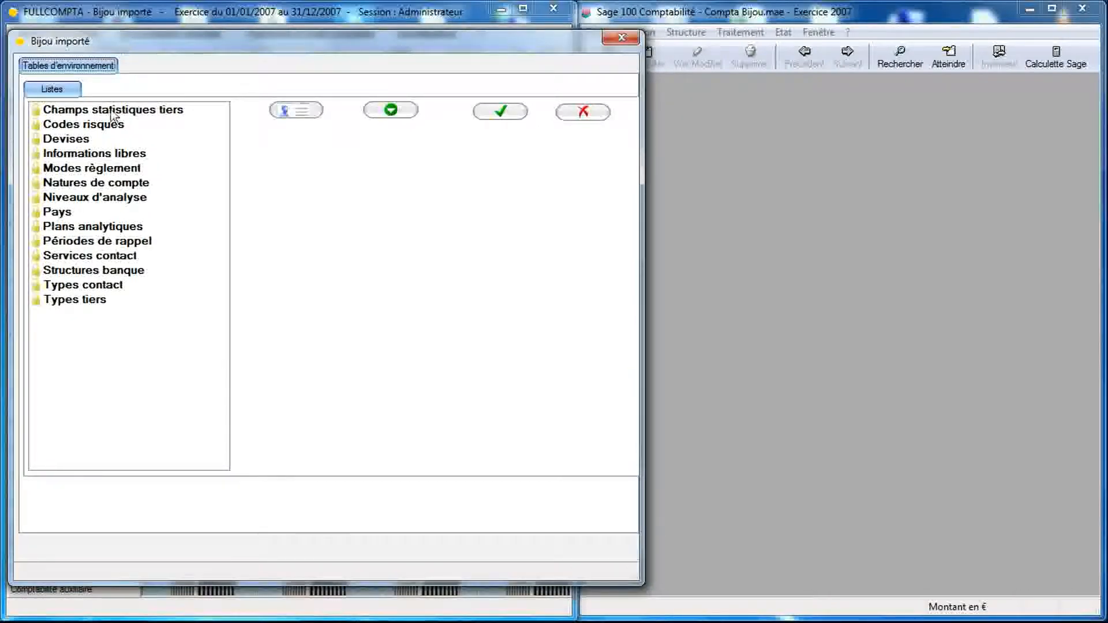
click(78, 144)
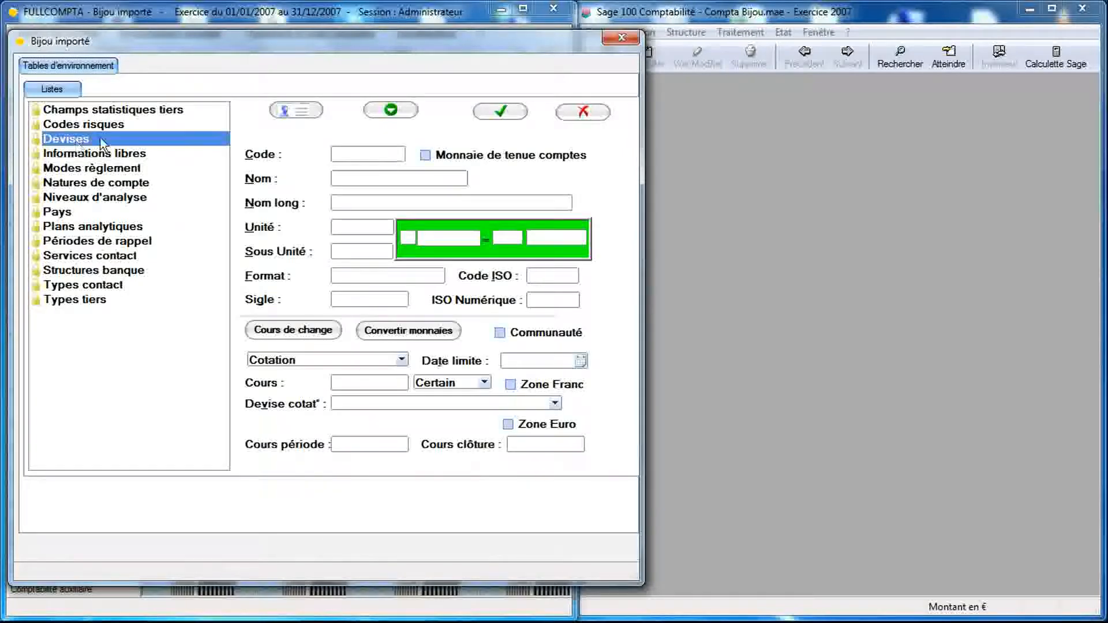
- Switch to Sage 100 Comptabilité and open the Devise option list in the company information of Compta Bijou.mae
click(761, 141)
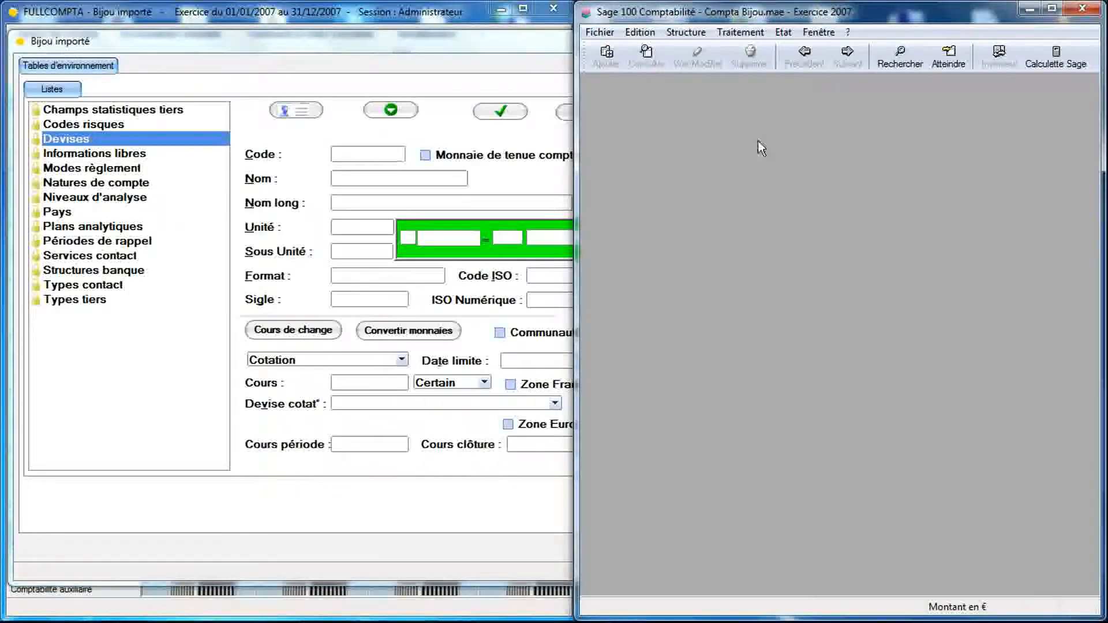
click(603, 32)
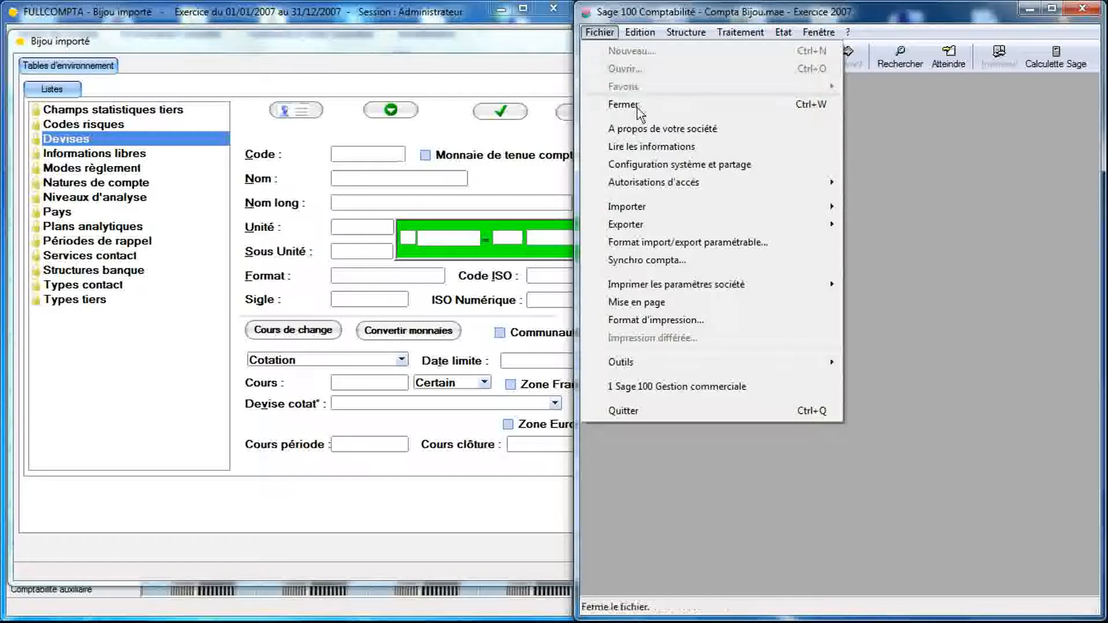
click(639, 128)
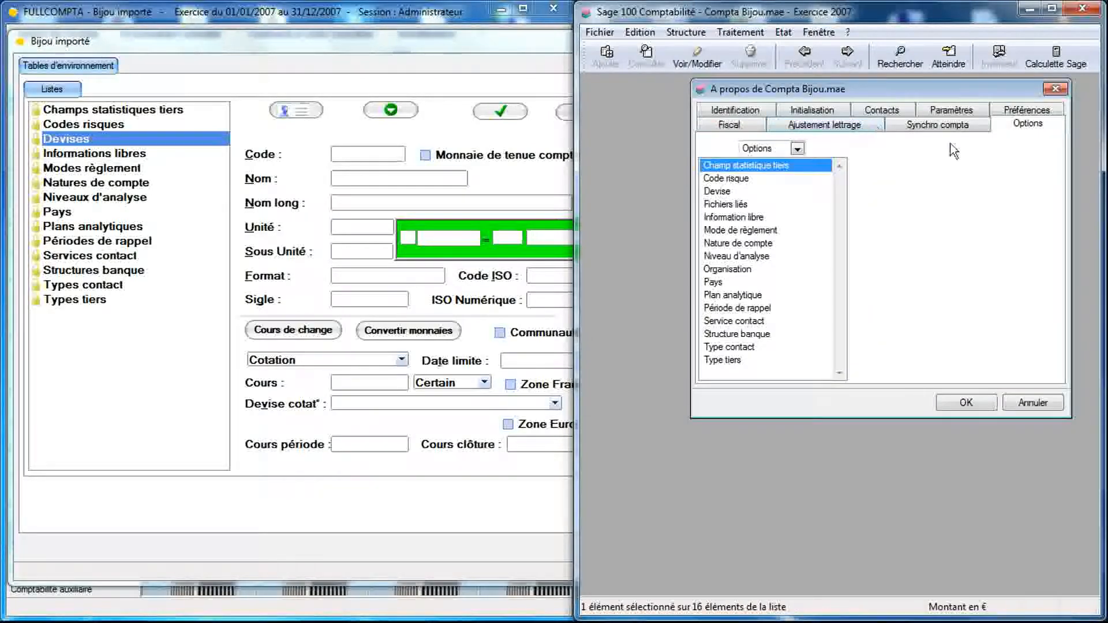
click(736, 193)
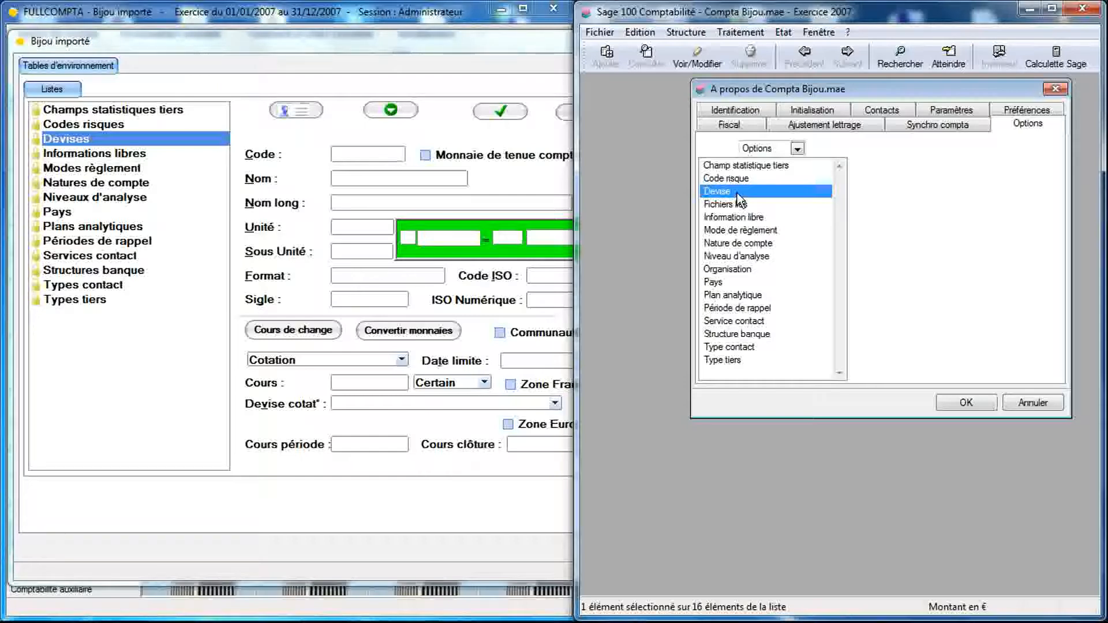
double_click(736, 193)
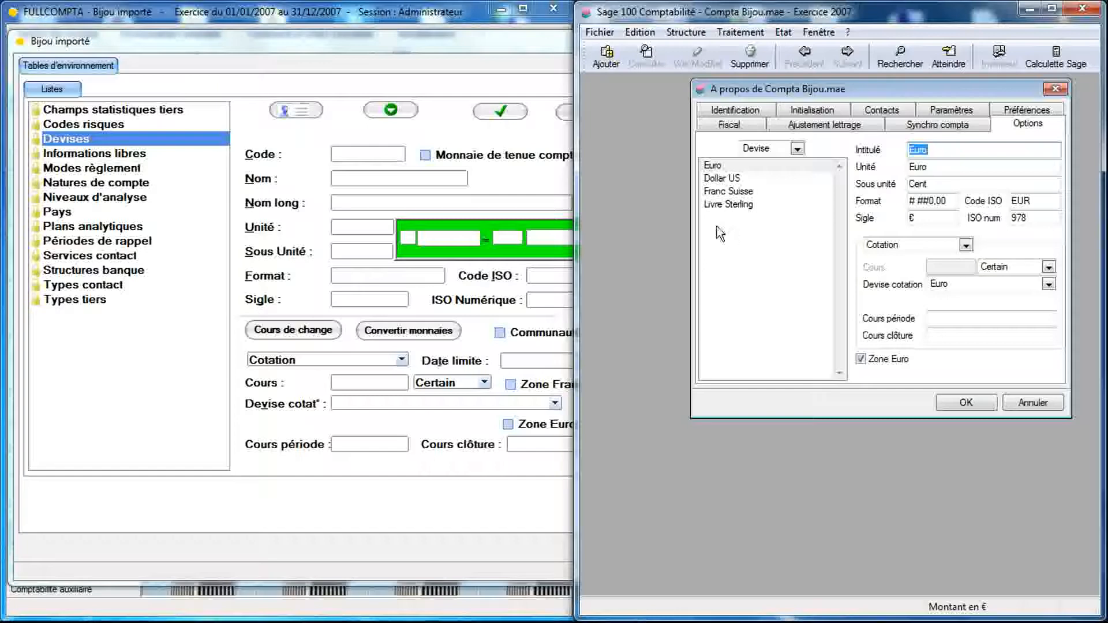
- Switch back to FULLCOMPTA, expand the Devises table, and add eight new blank currency entries
double_click(205, 141)
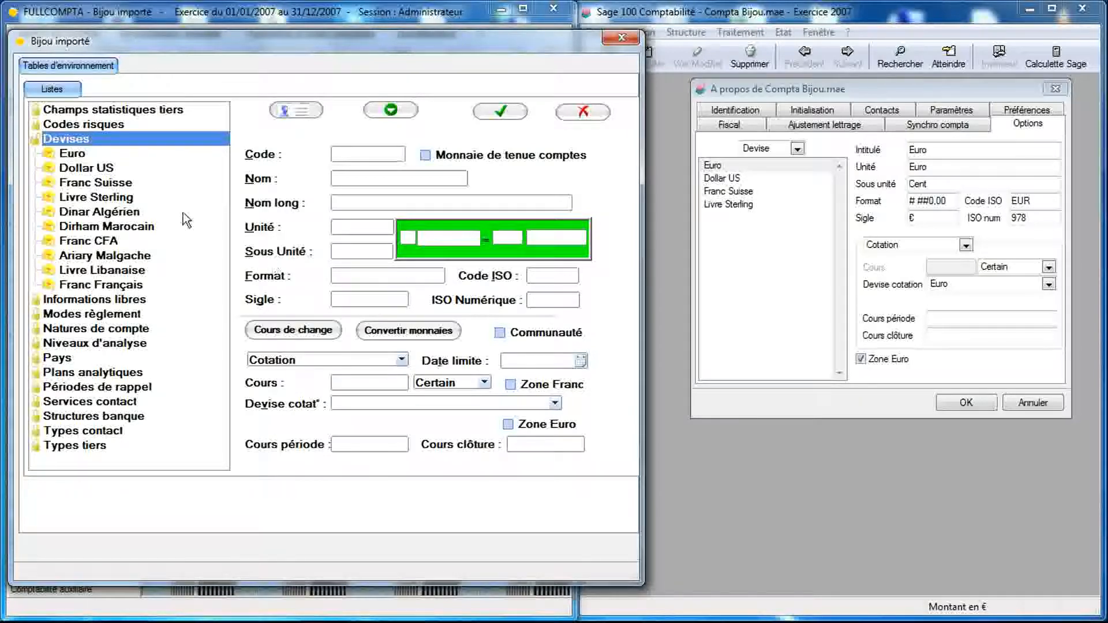
click(293, 109)
click(292, 109)
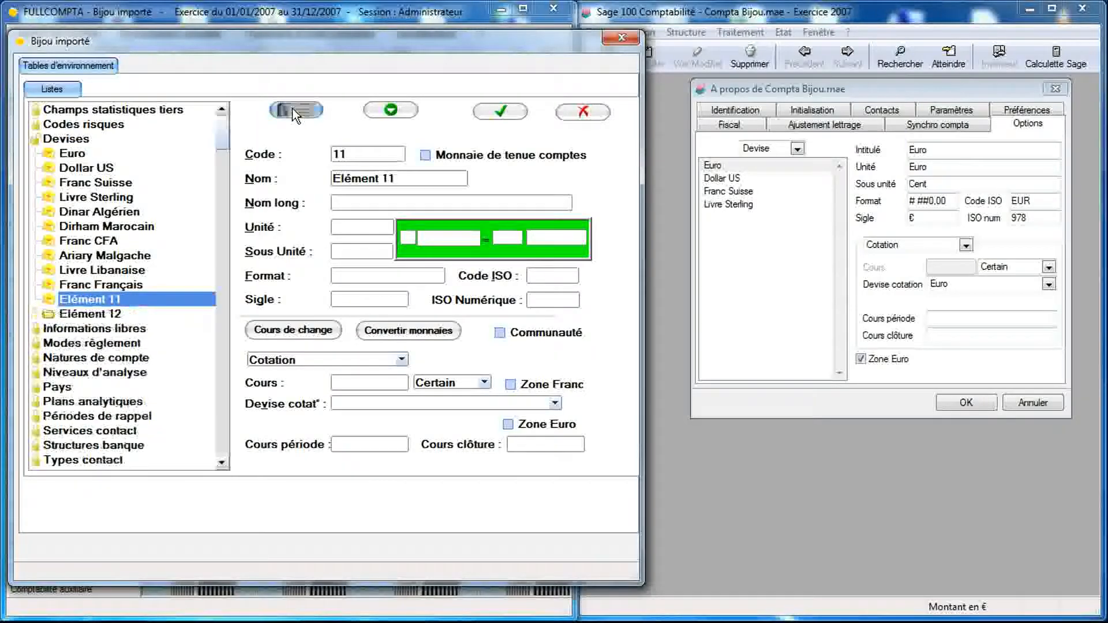
click(292, 109)
click(292, 108)
click(292, 109)
click(292, 108)
click(293, 108)
click(292, 108)
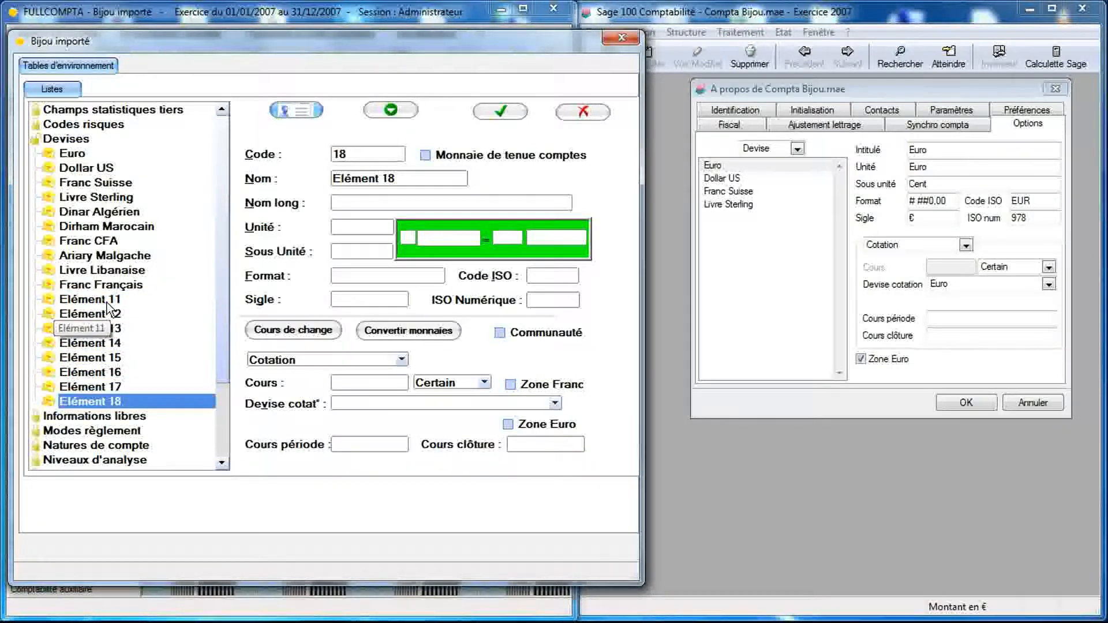
- Delete the blank currency entries Elément 11 through Elément 17 from the Devises table
click(106, 300)
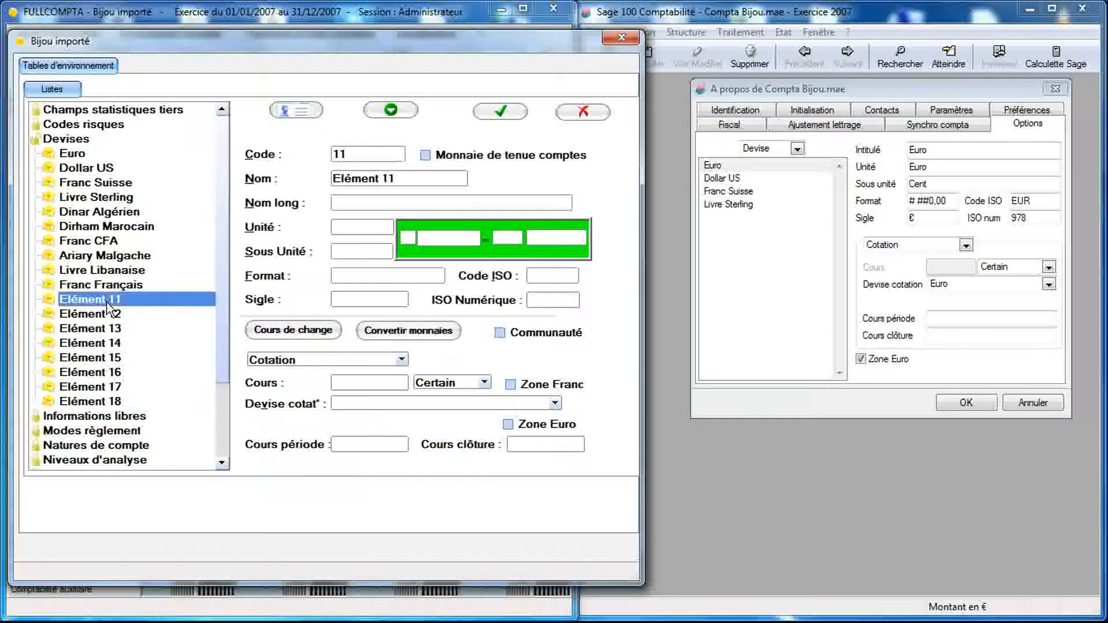
click(577, 111)
click(578, 111)
click(577, 111)
click(577, 111)
click(578, 111)
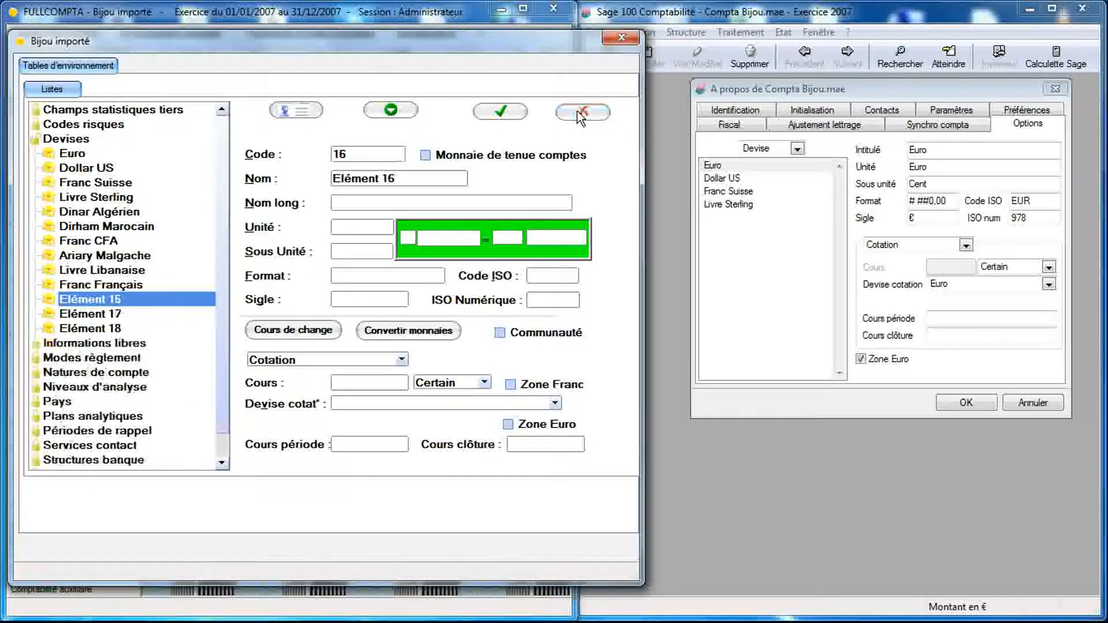
click(579, 112)
click(577, 111)
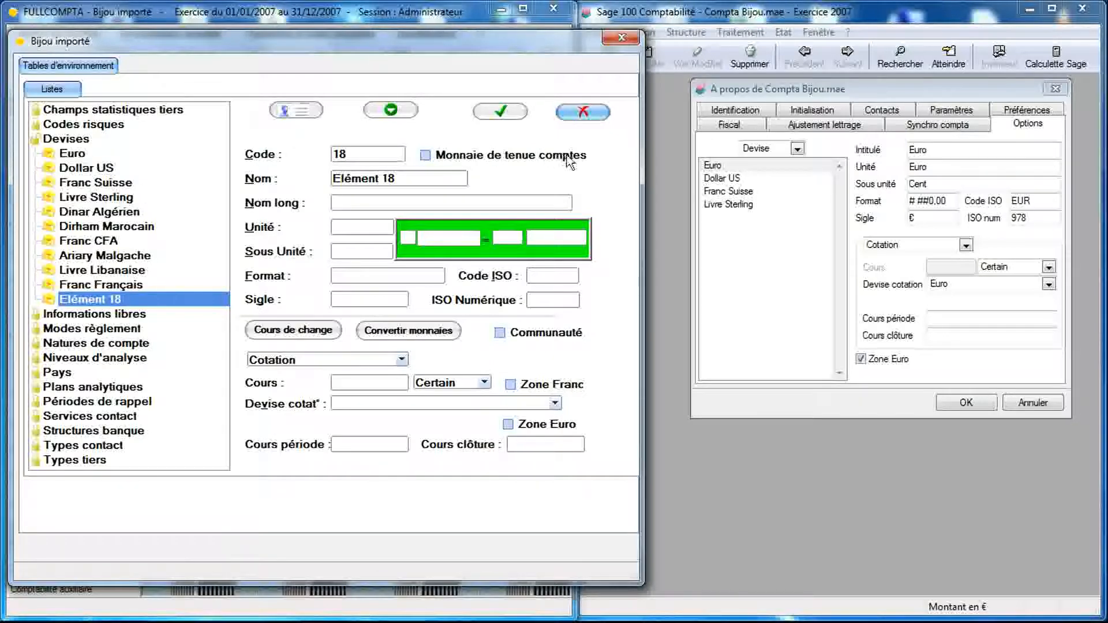
- Display the Euro currency record in FULLCOMPTA and compare its fields with the Euro record in Sage 100 Comptabilité
click(671, 176)
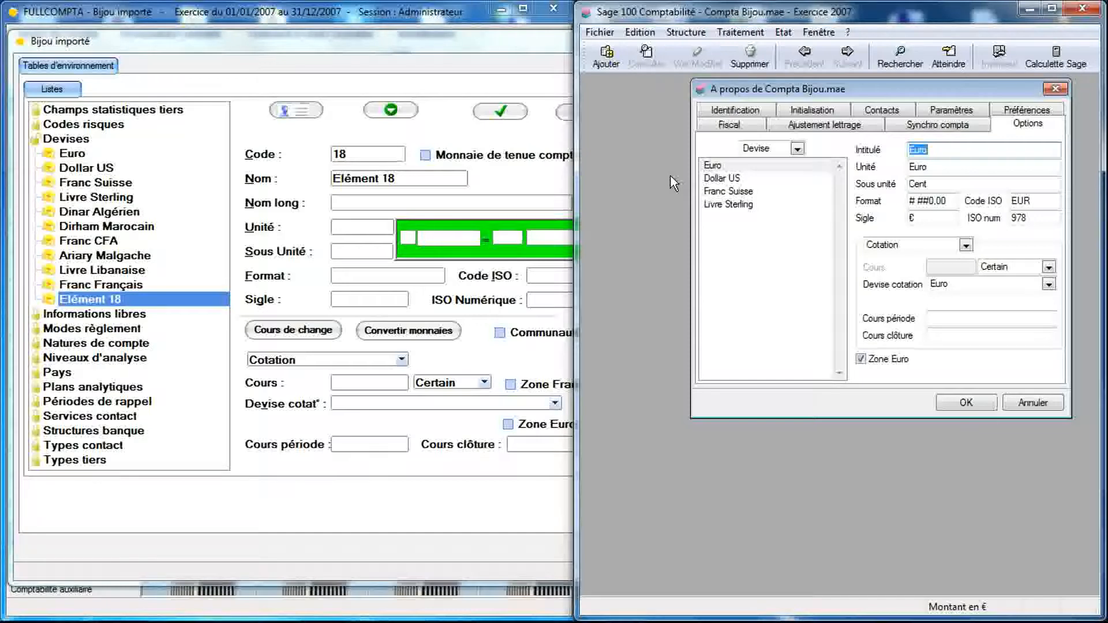
click(278, 133)
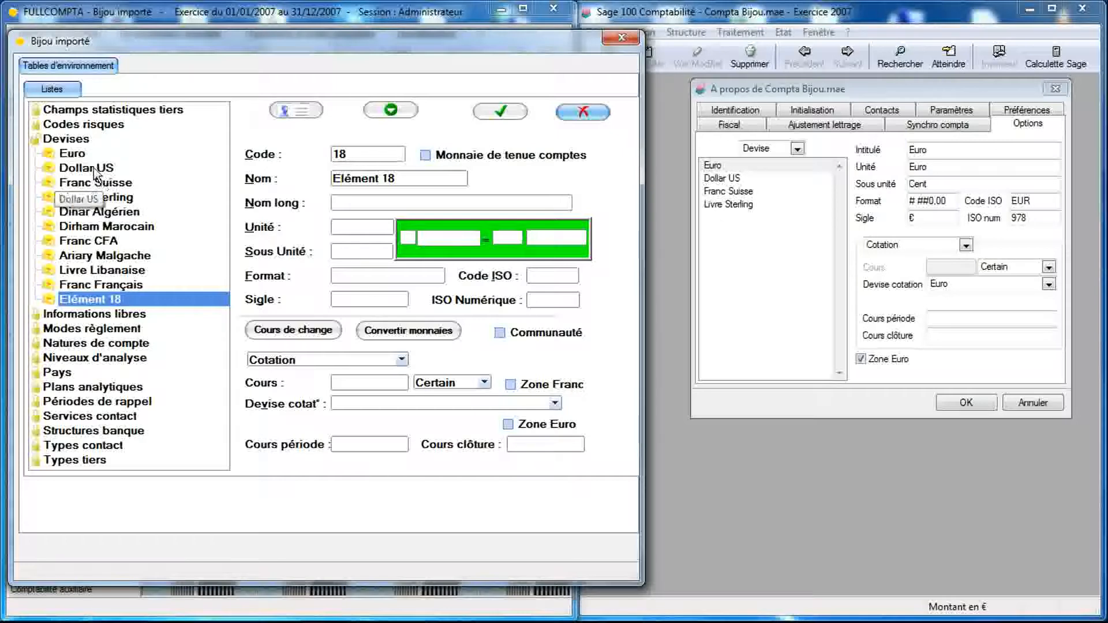
click(84, 154)
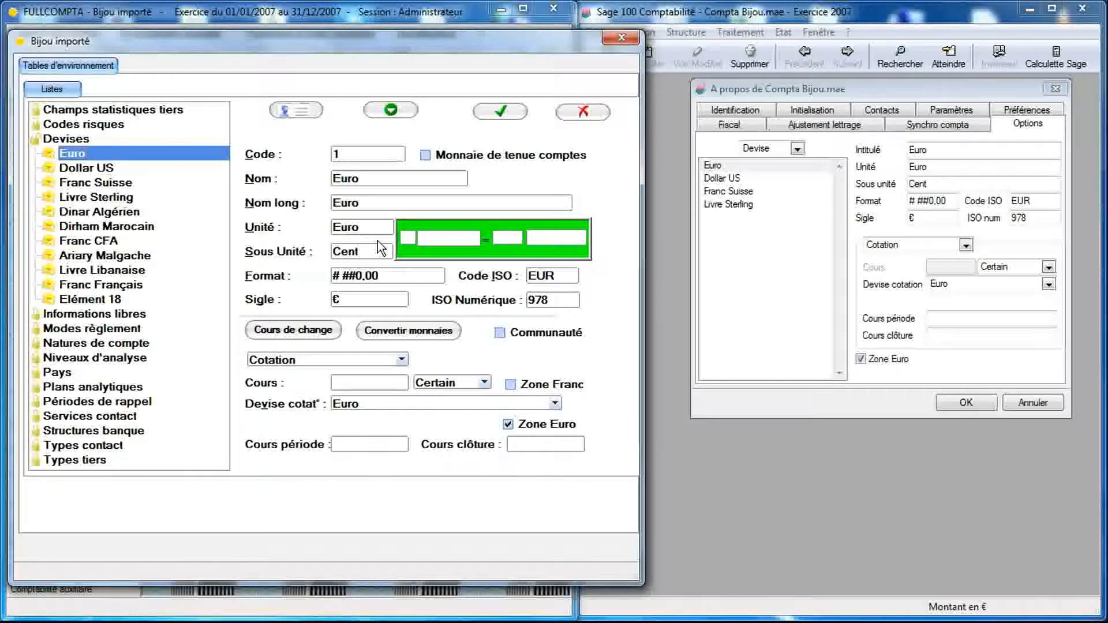
click(859, 236)
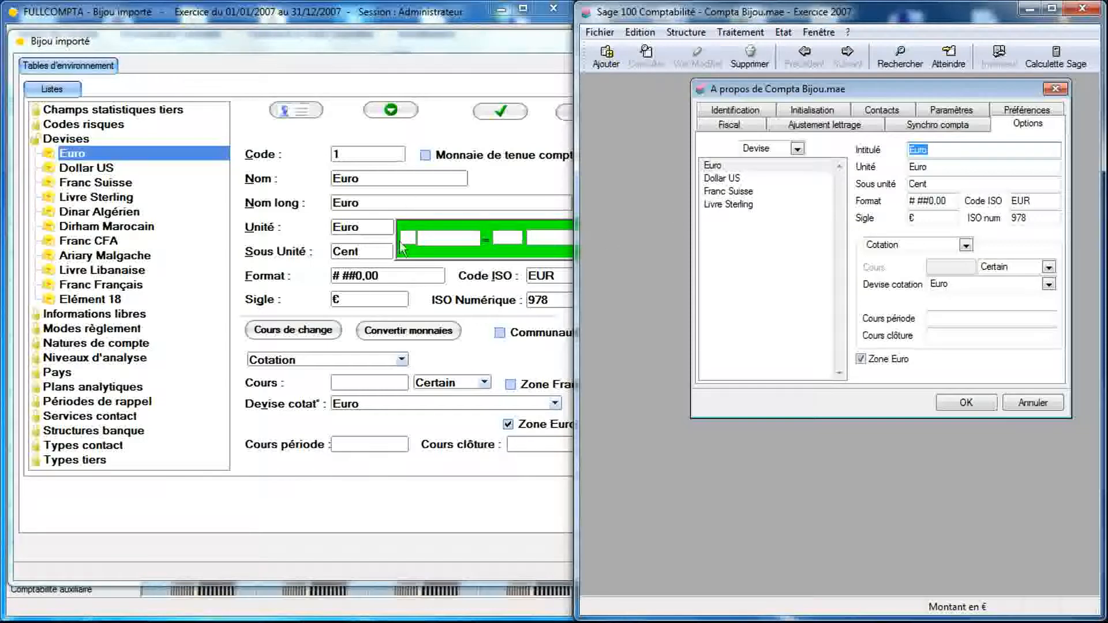
- In FULLCOMPTA, keep Cent as the Euro's sub-unit, define the conversion as 1 Euro = 100 Cent, and save the record
click(381, 249)
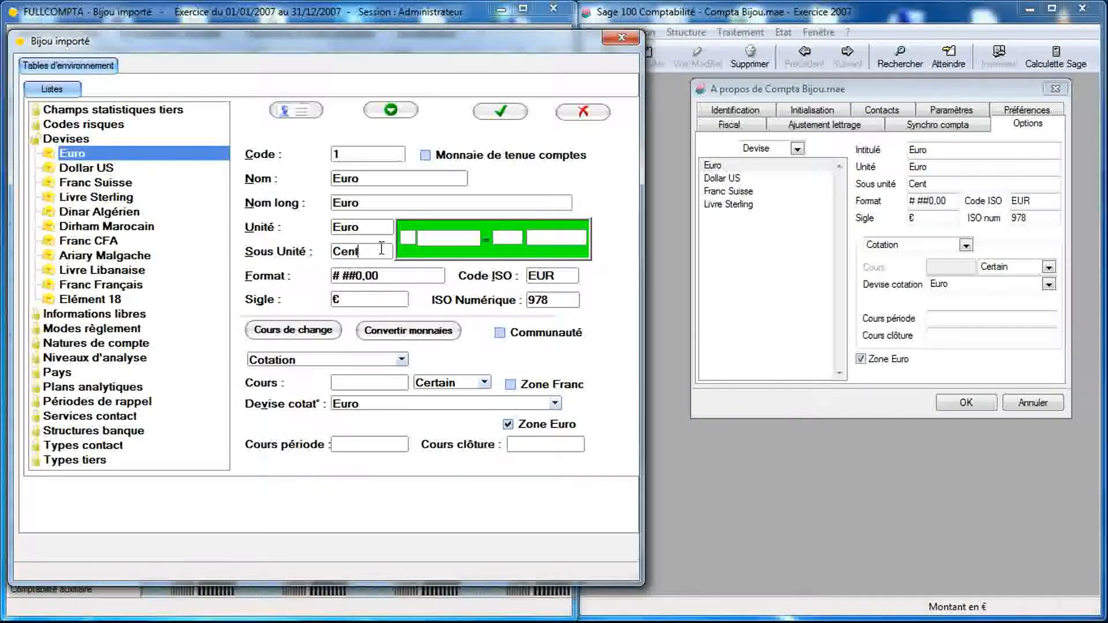
key(BackSpace)
text(t)
click(409, 238)
text(1)
click(506, 237)
text(1)
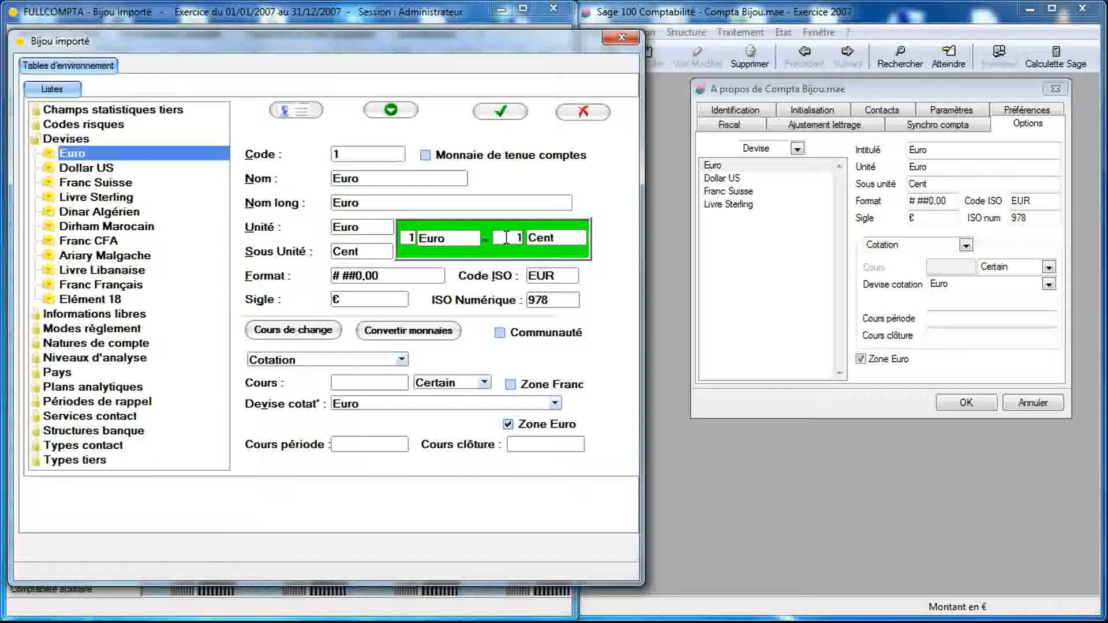
text(00)
click(500, 112)
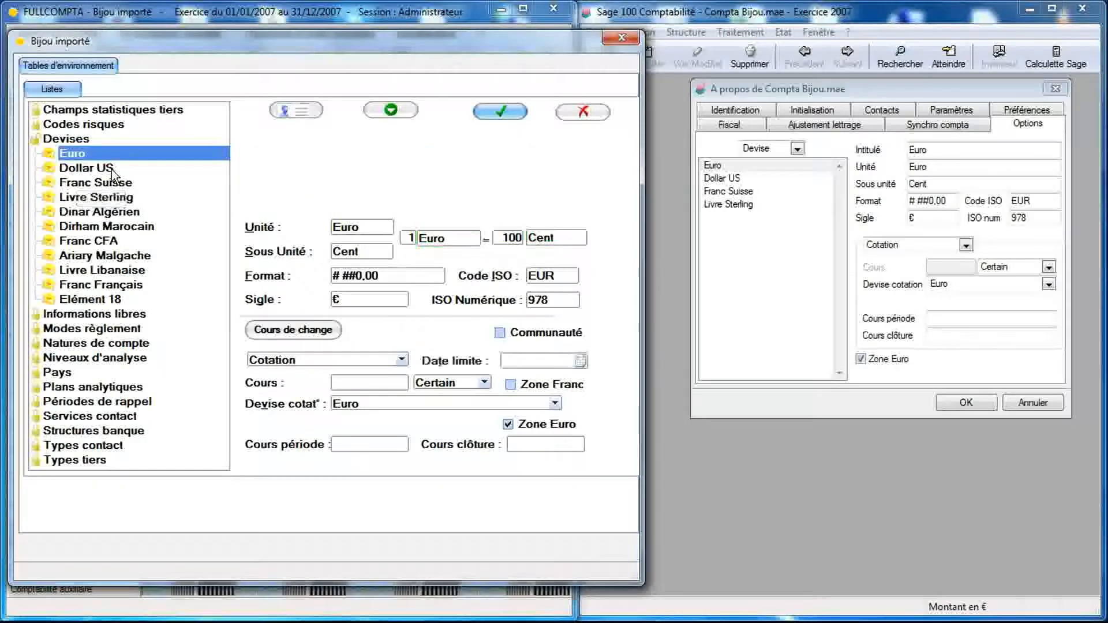
- Review the Dollar US, Franc Suisse, Livre Sterling and Euro currency records in the Devises table
click(87, 168)
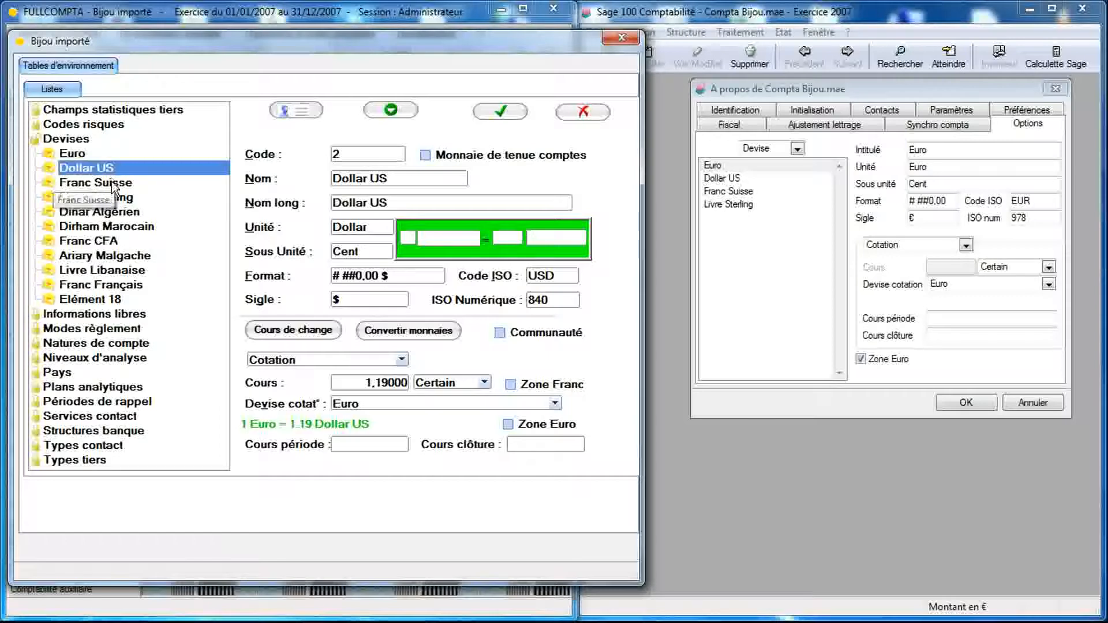
click(112, 182)
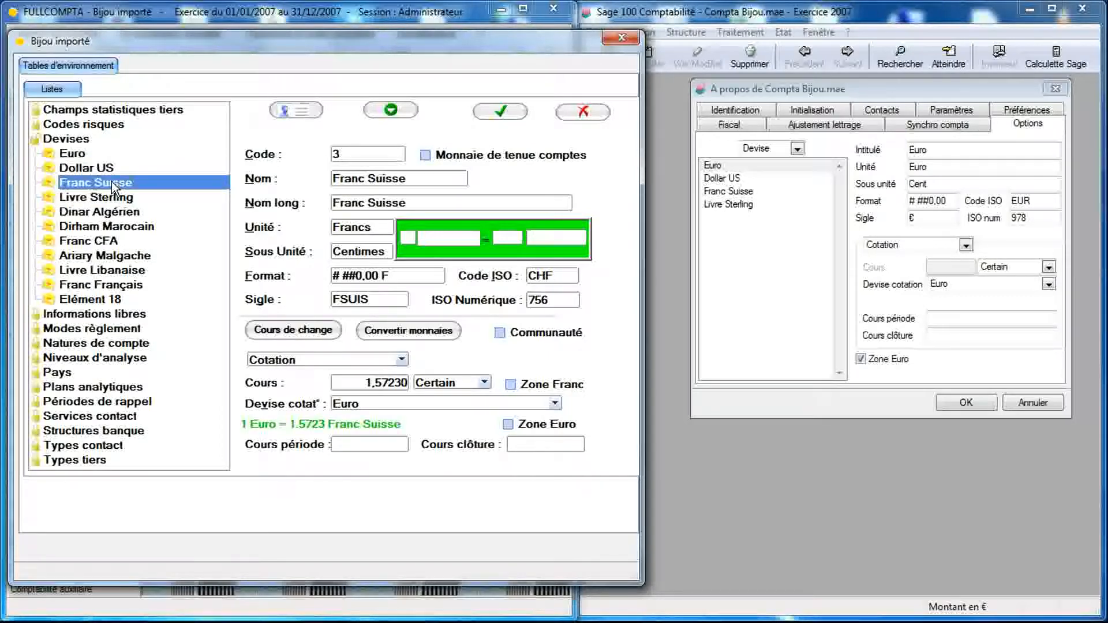
click(110, 197)
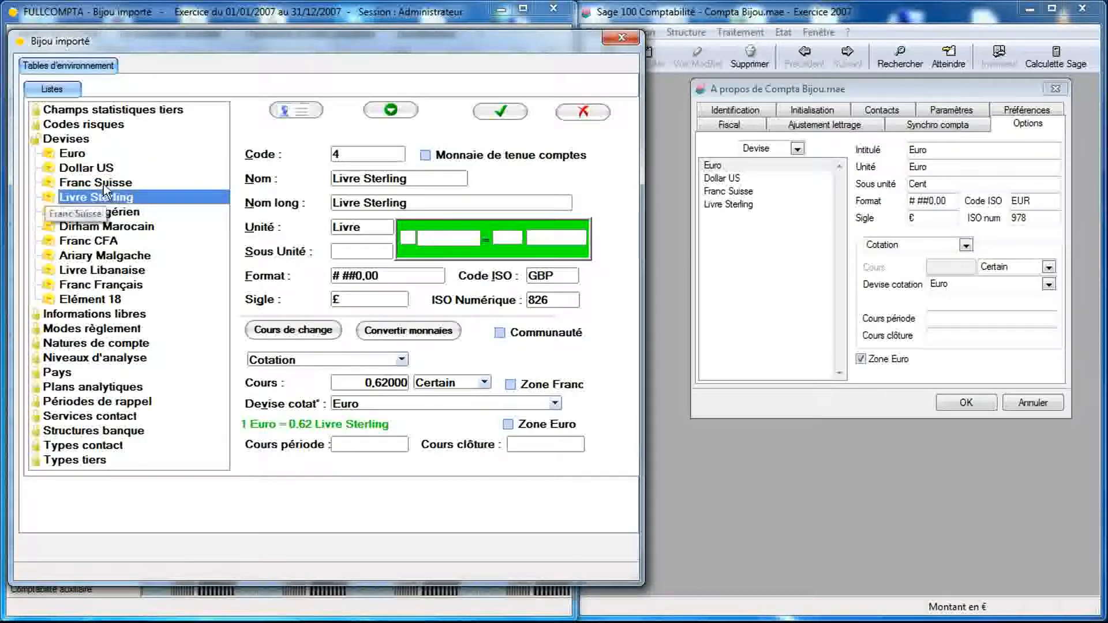
click(103, 185)
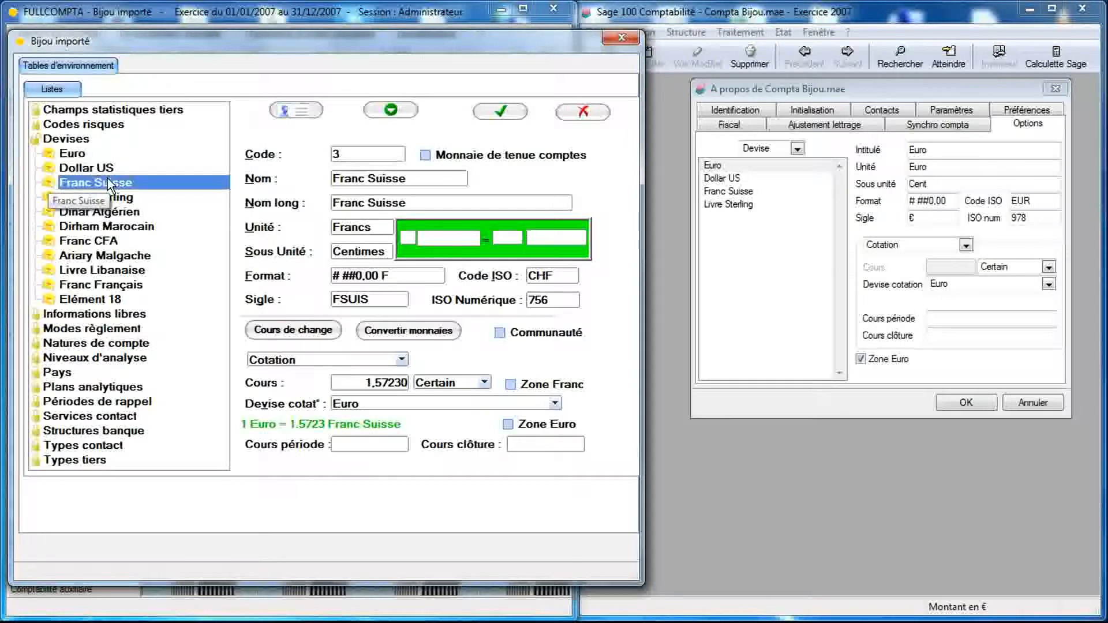
click(83, 157)
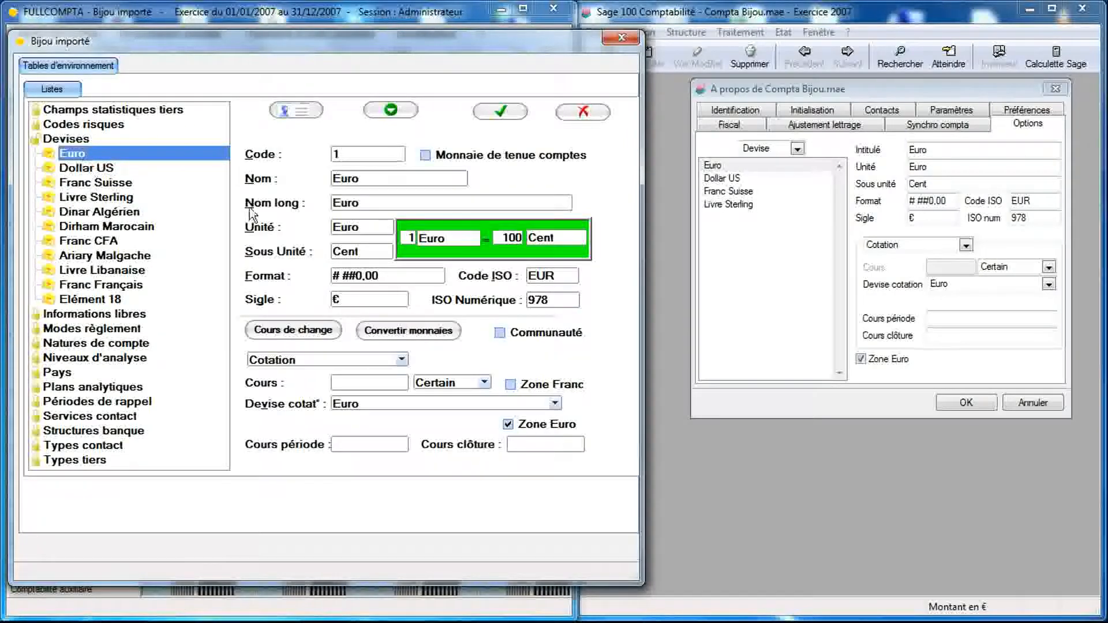
- Compare the Euro, Dollar US, Franc Suisse and Livre Sterling records between Sage 100 Comptabilité and FULLCOMPTA one by one
click(745, 168)
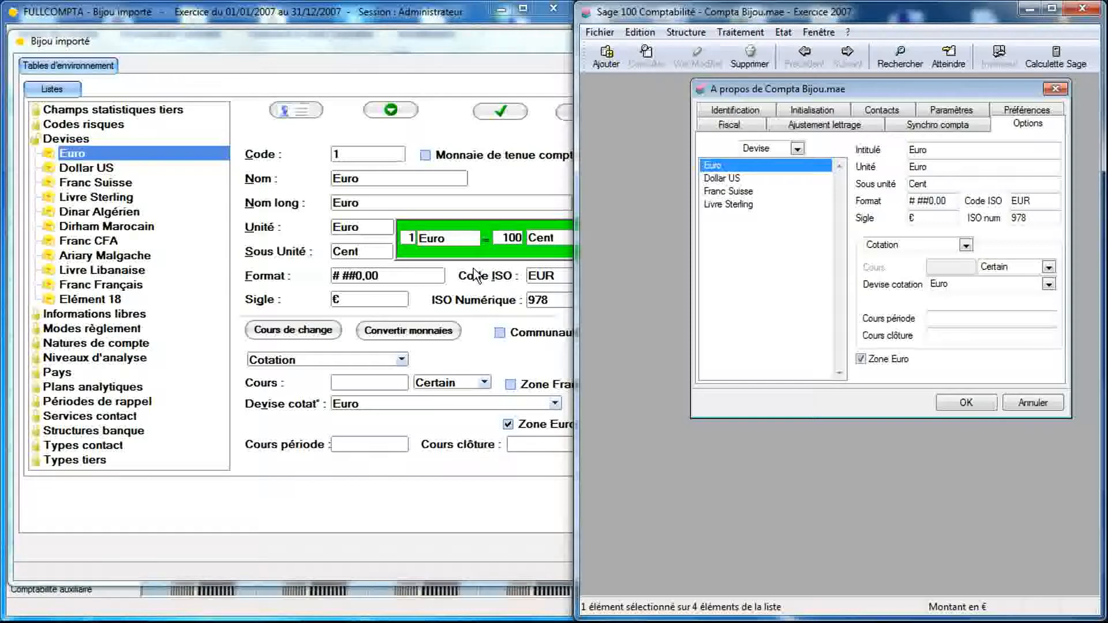
click(104, 170)
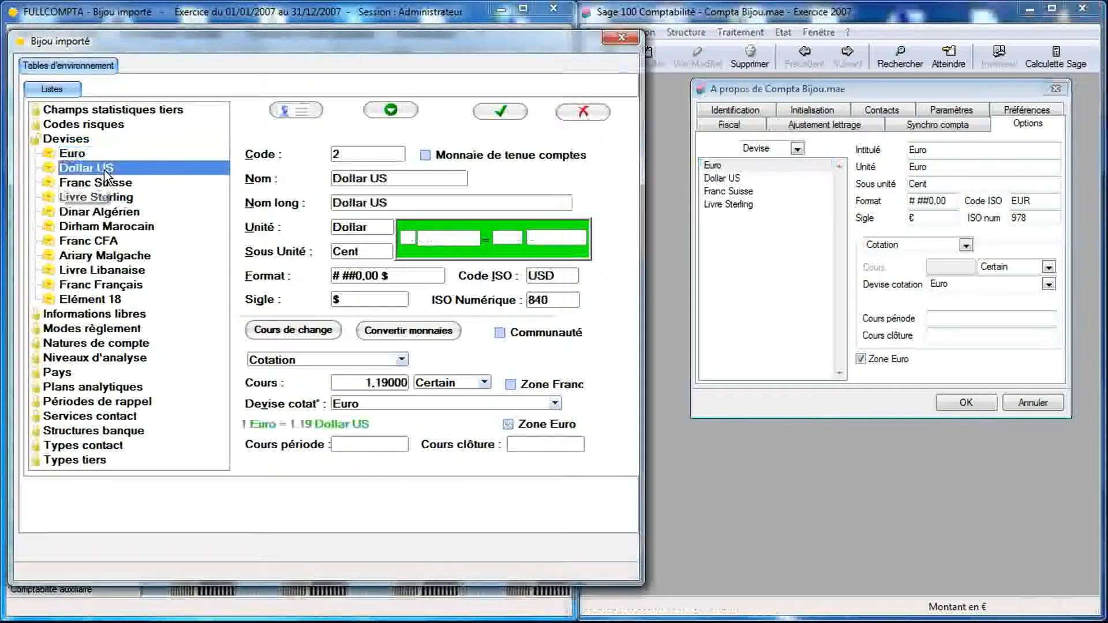
click(752, 178)
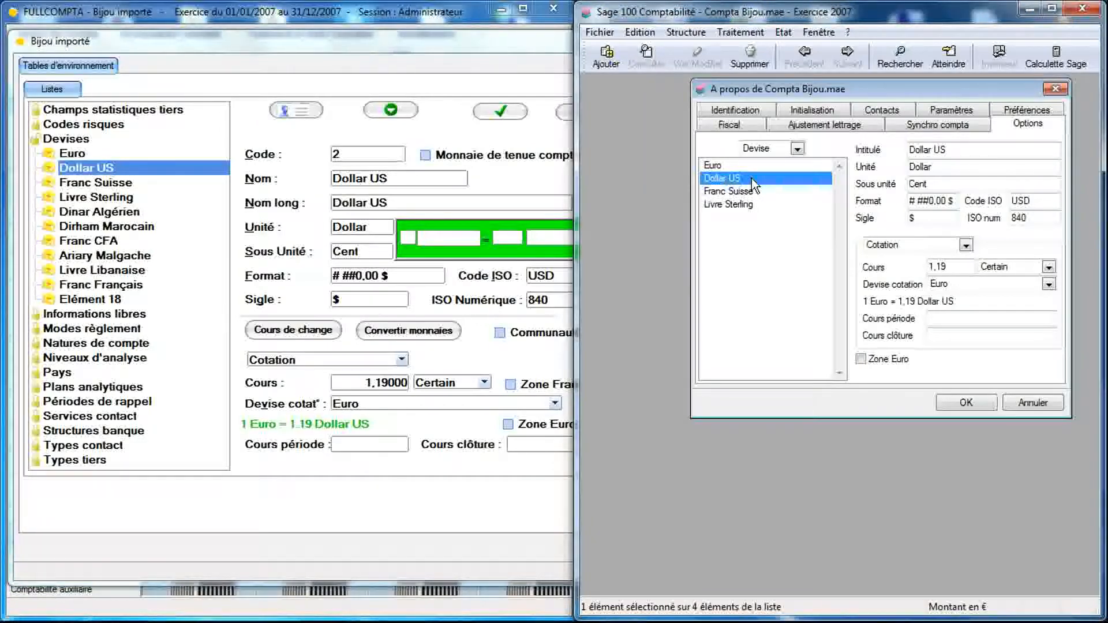
click(124, 183)
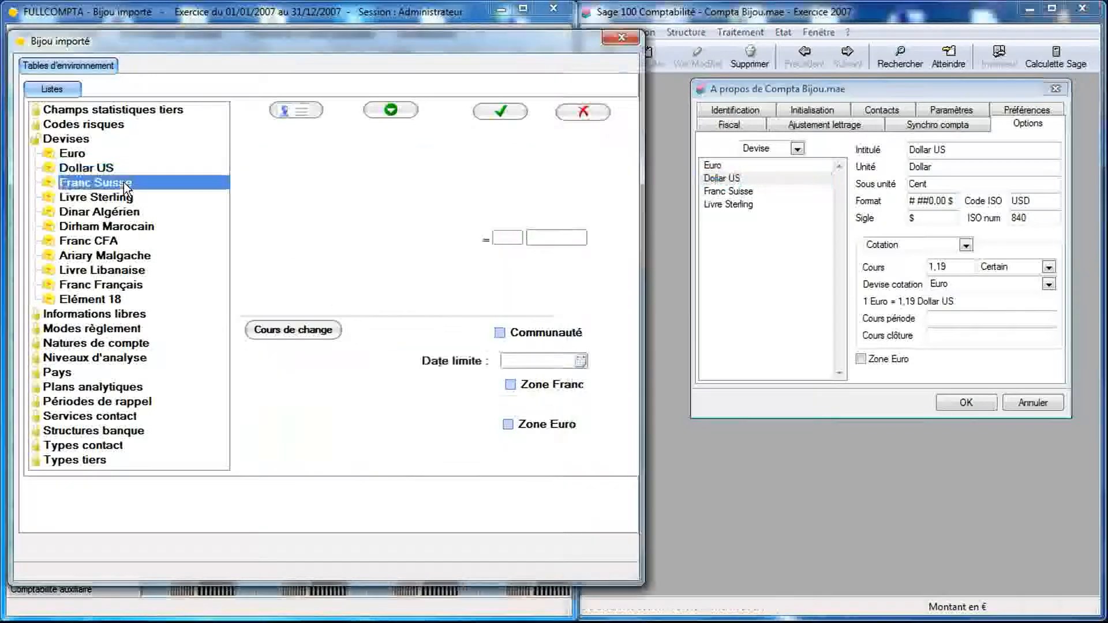
click(724, 192)
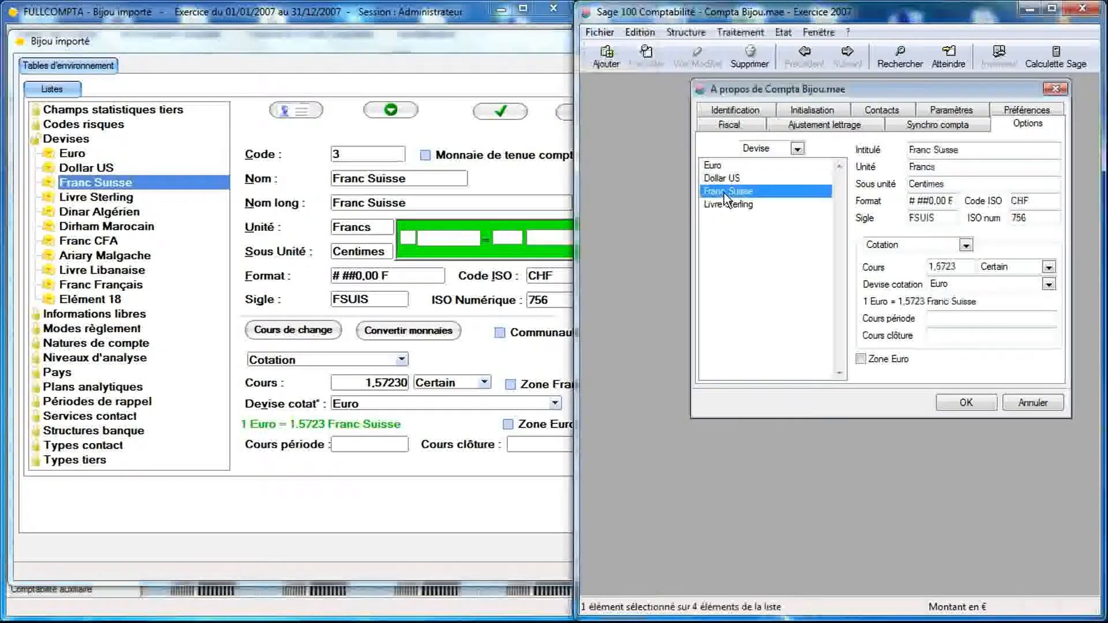
click(127, 199)
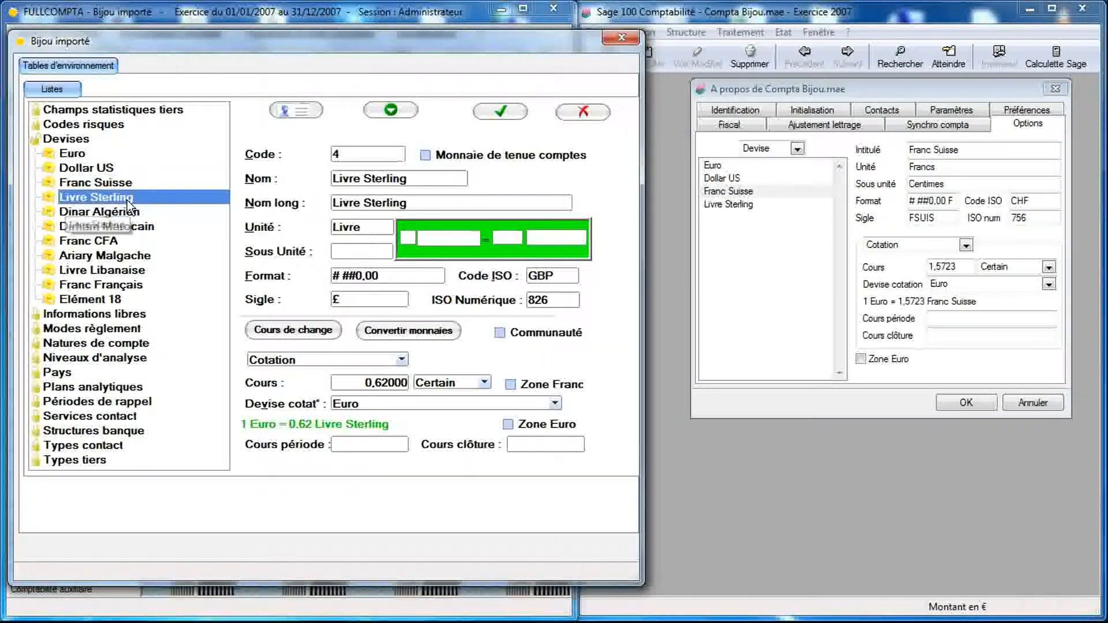
click(719, 205)
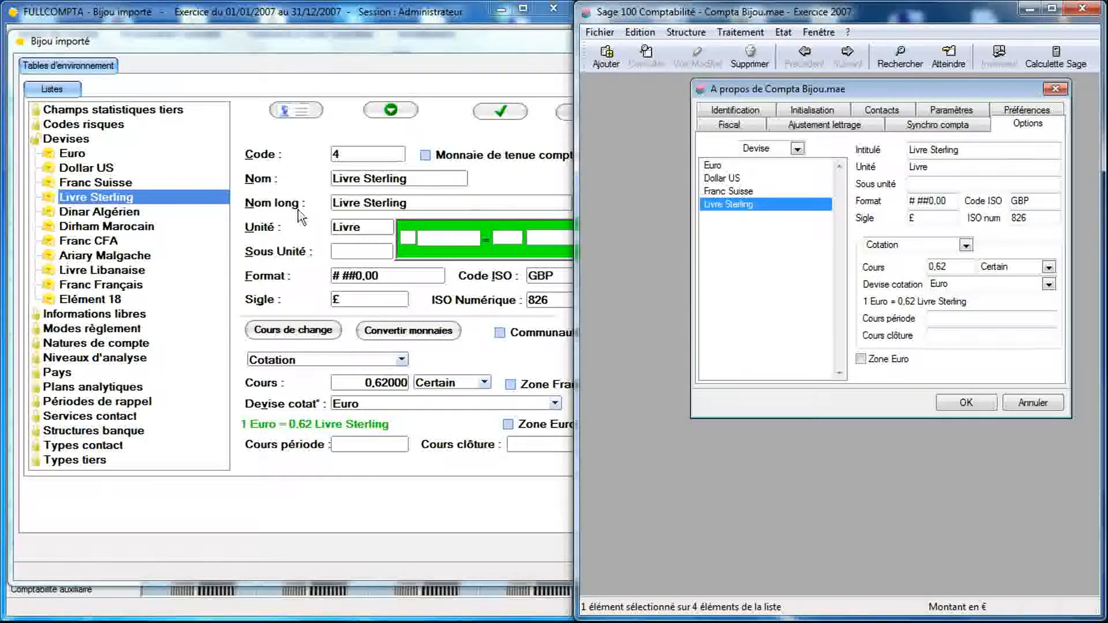
- Review FULLCOMPTA's extra currency records: Dinar Algérien, Dirham Marocain, Franc CFA, Ariary Malgache, Livre Libanaise and Franc Français
click(107, 214)
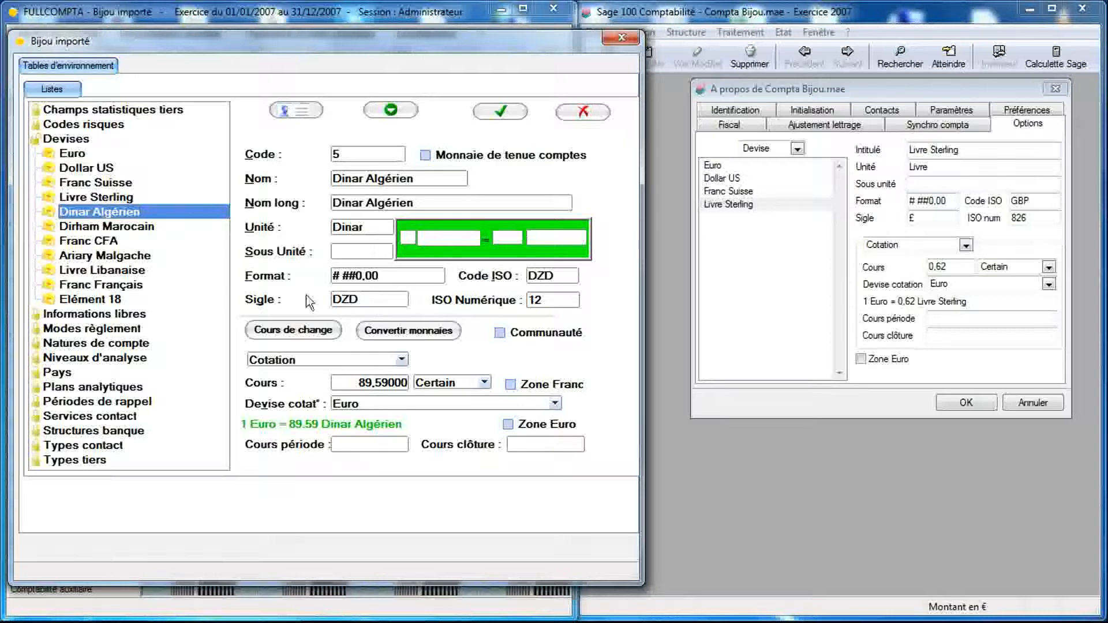
click(127, 230)
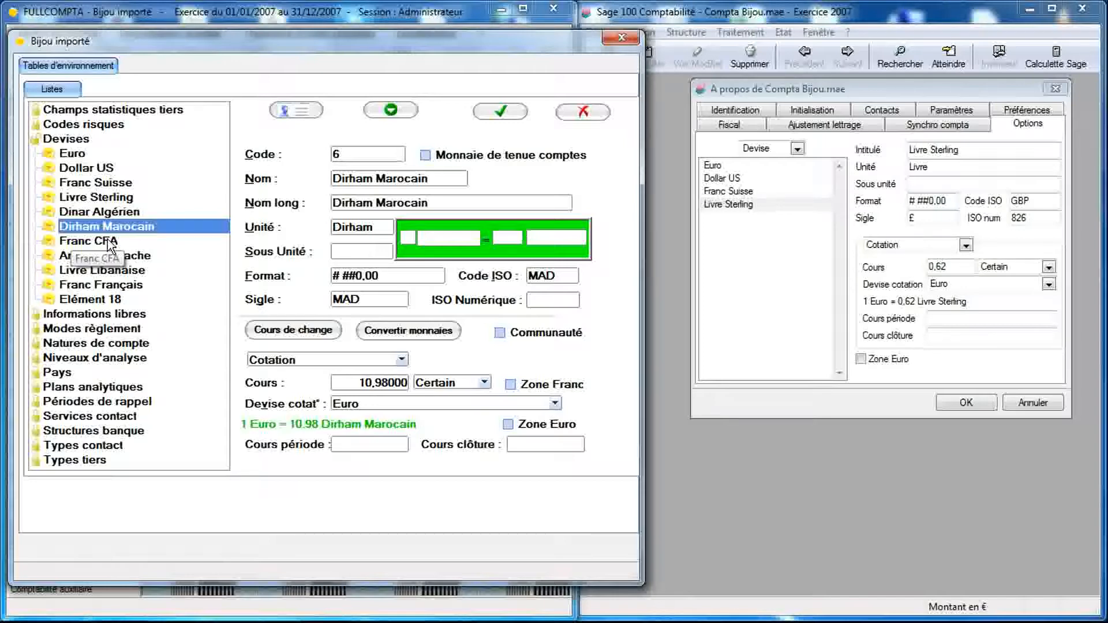
click(110, 244)
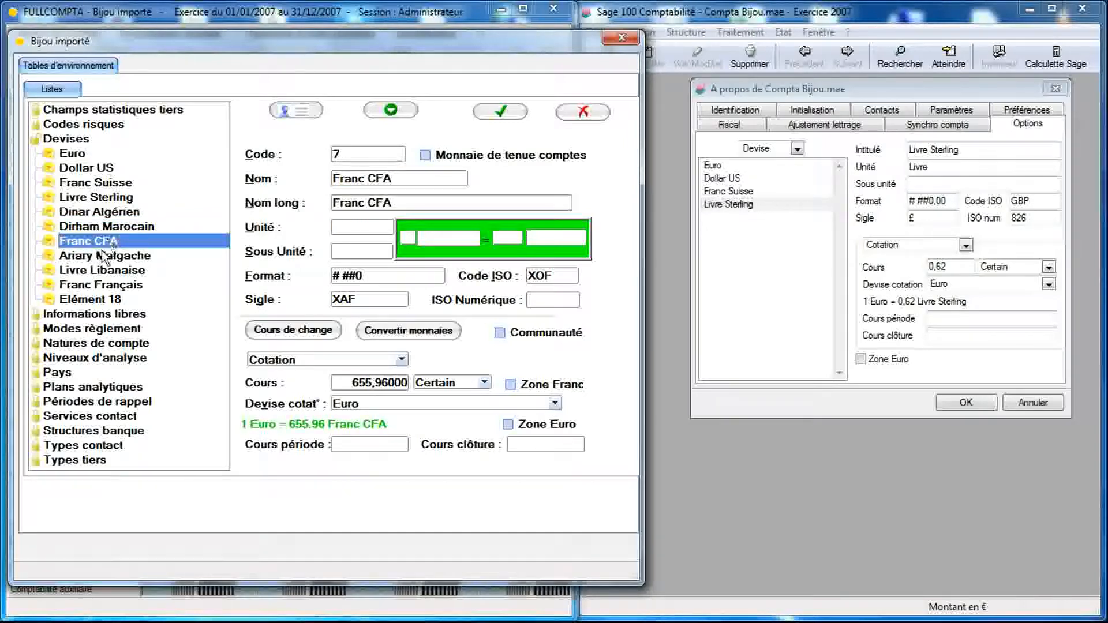
click(107, 257)
click(100, 270)
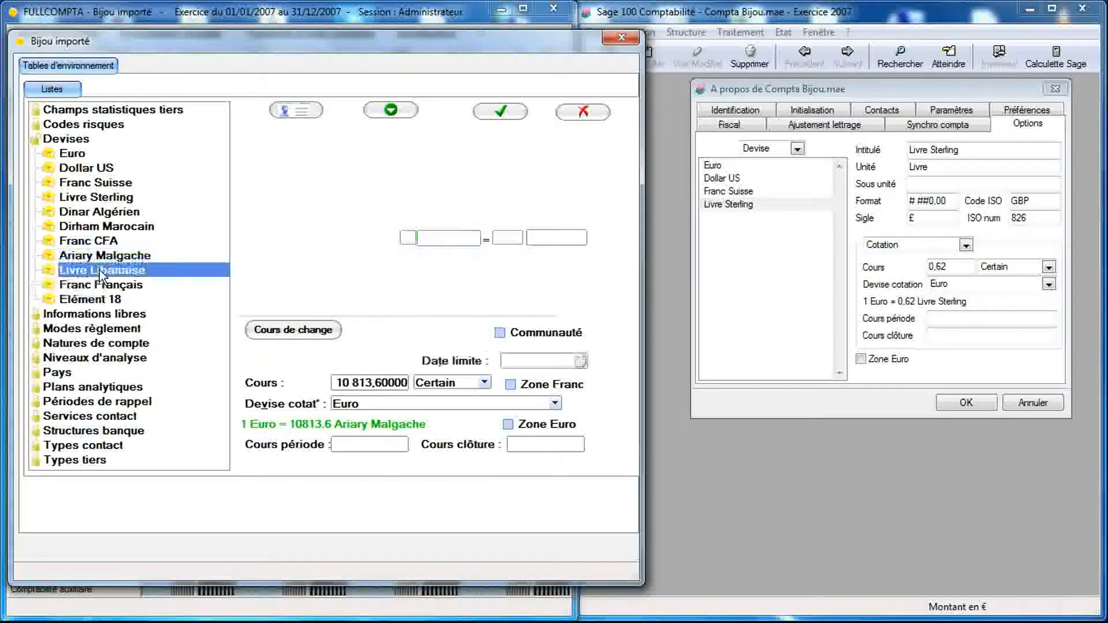
click(101, 286)
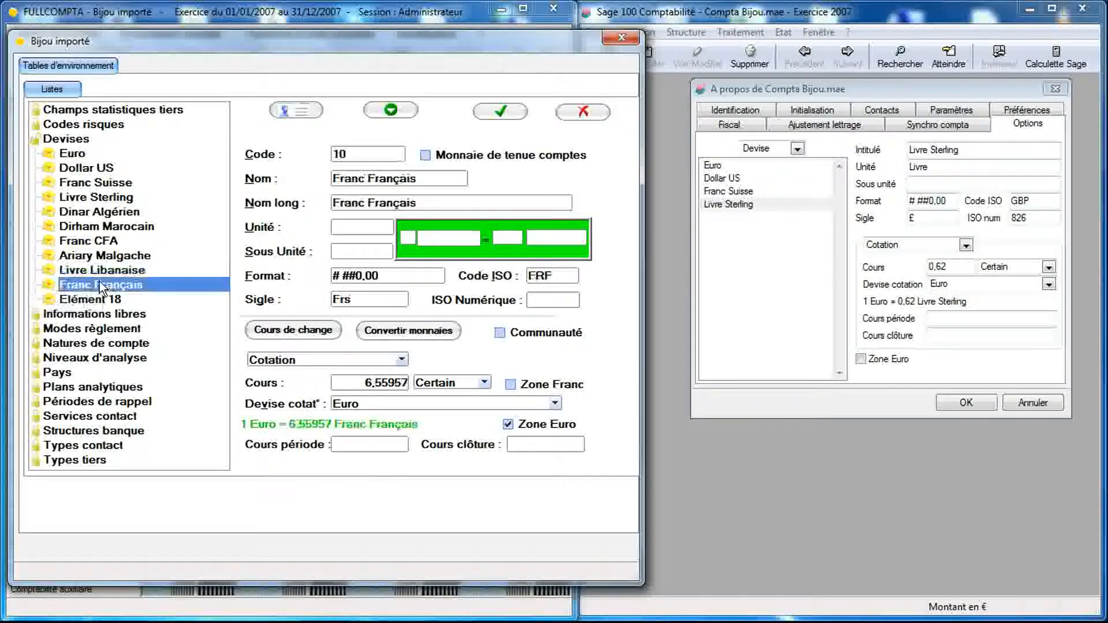
click(101, 258)
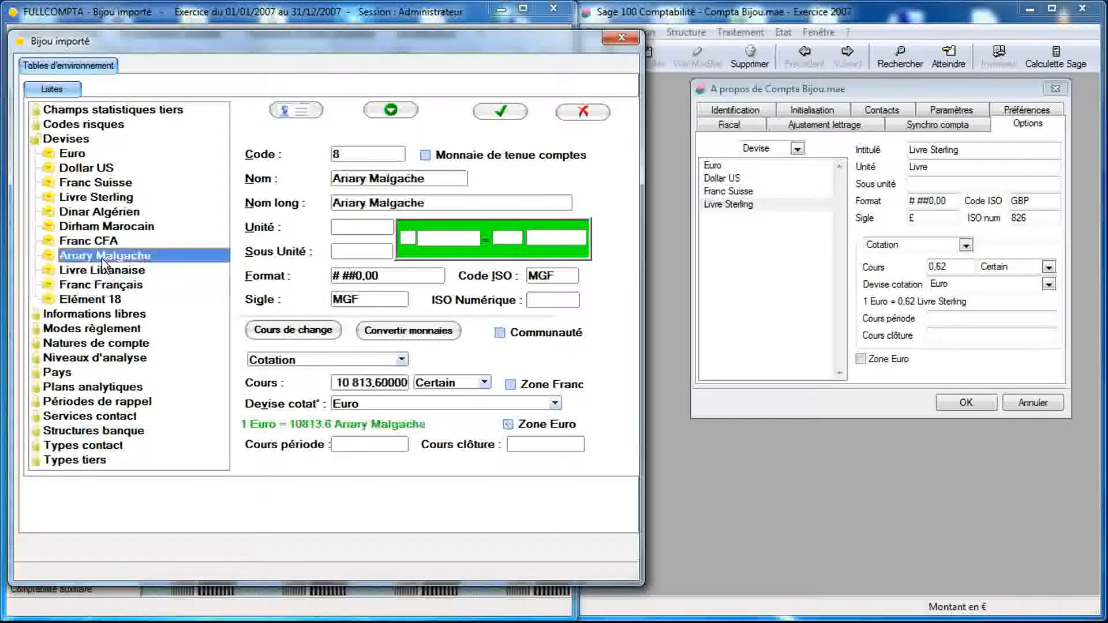
click(98, 229)
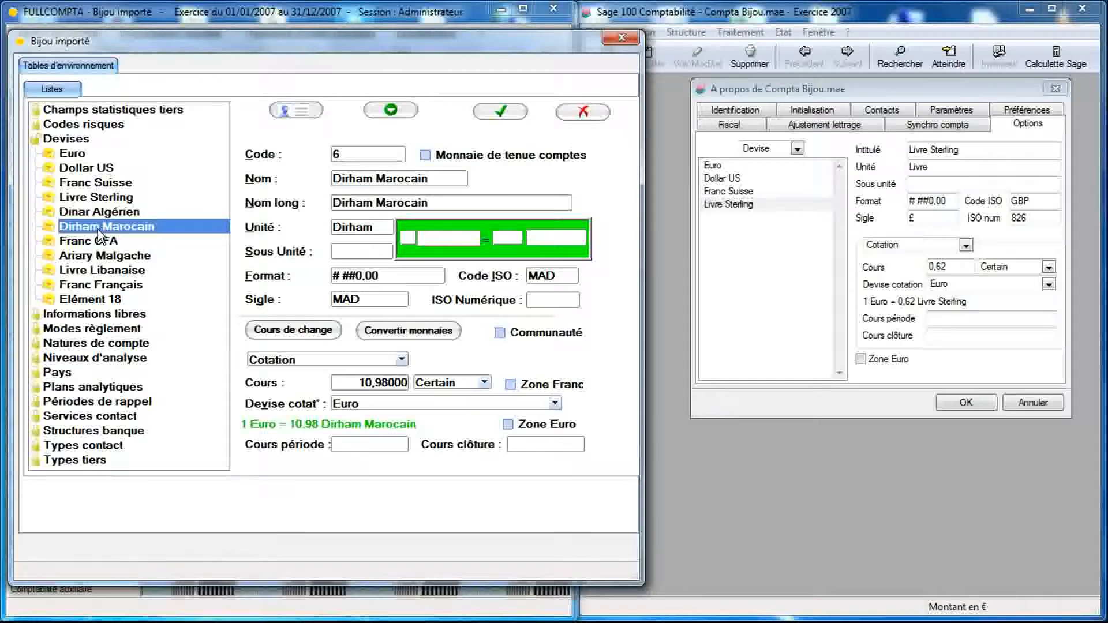
- Add a sub-element under the Euro currency and name it "Billet de 100 Euro"
click(77, 156)
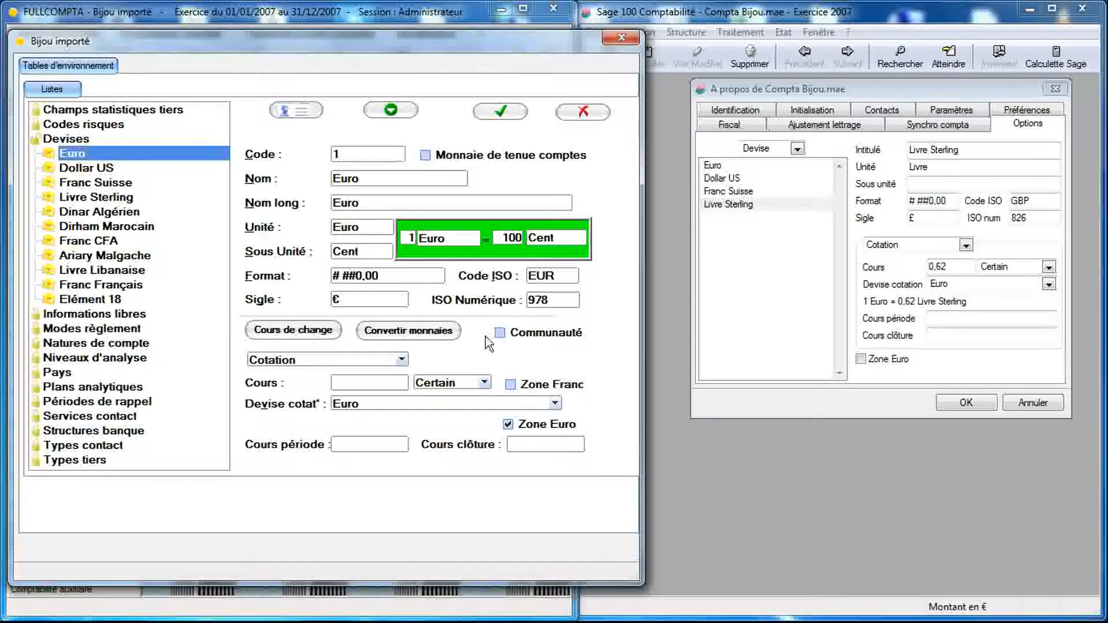
click(512, 387)
click(384, 113)
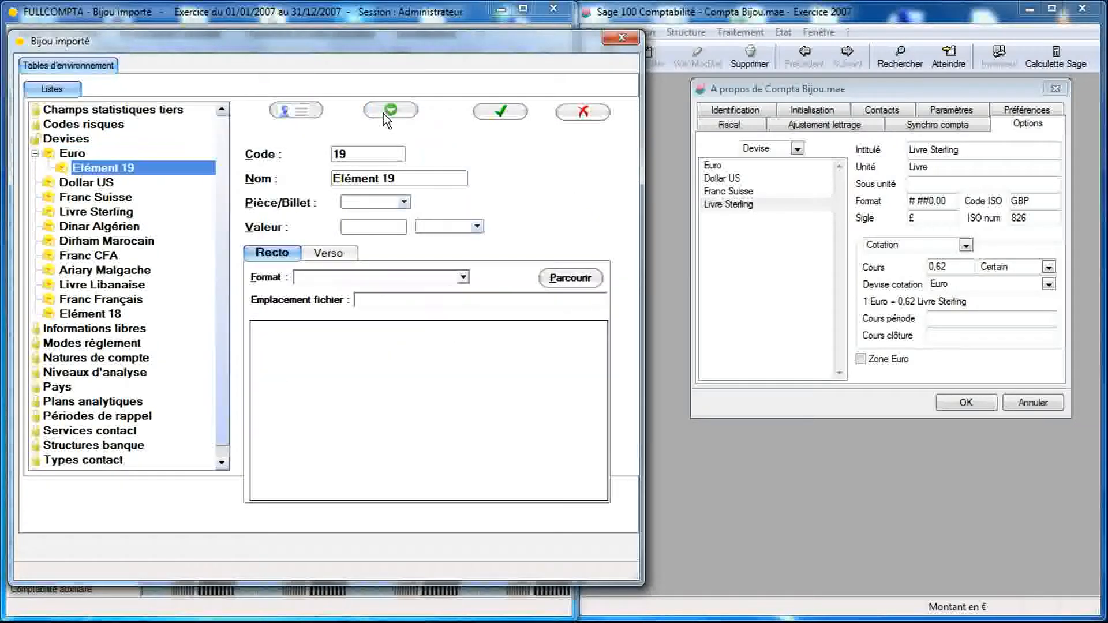
click(400, 179)
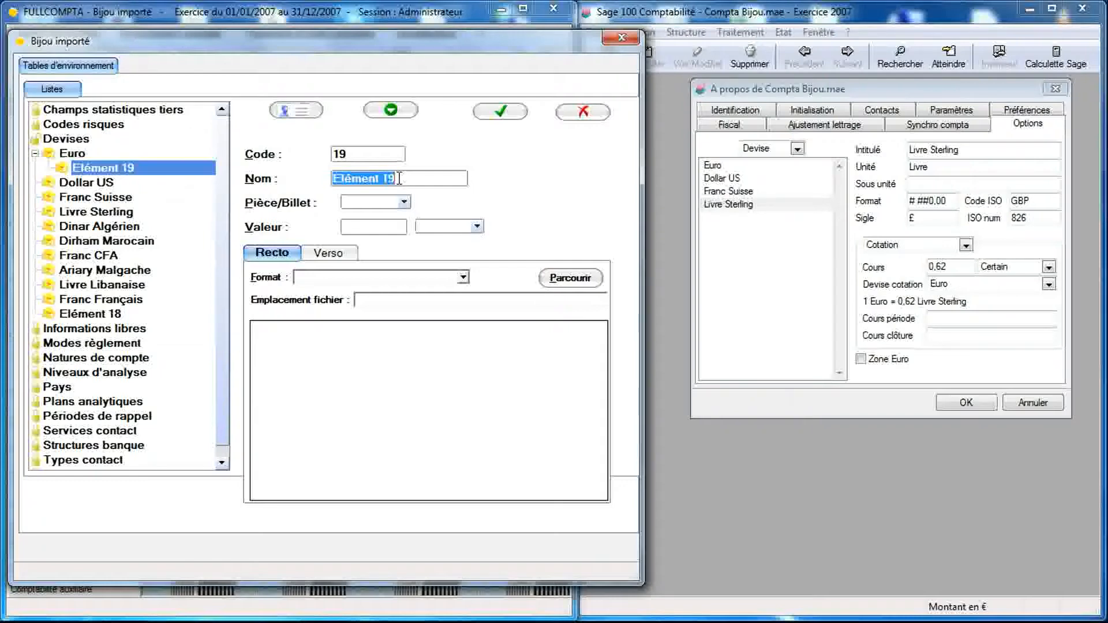
text(B)
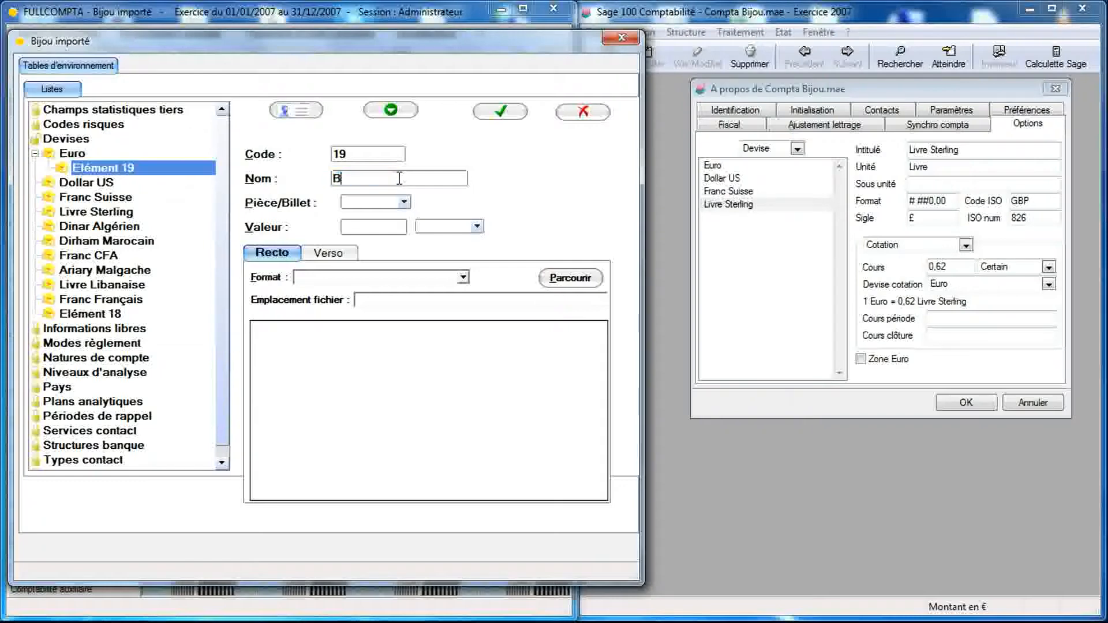
text(illet de 100 Euro)
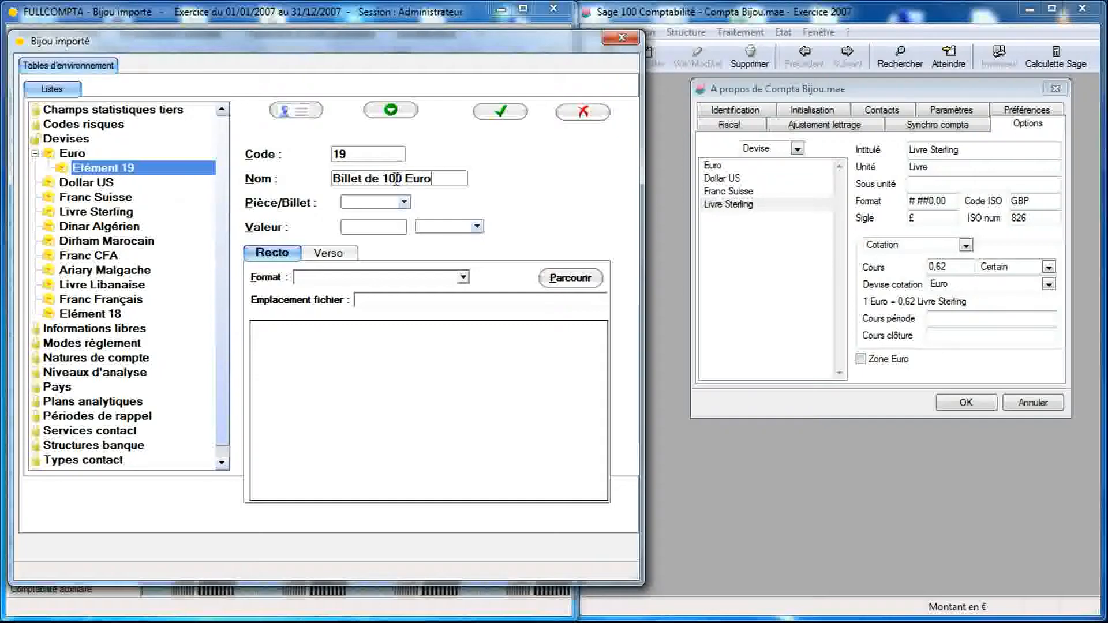
- Classify the new Euro sub-element as Billet and set its value to 100 Euro
click(402, 203)
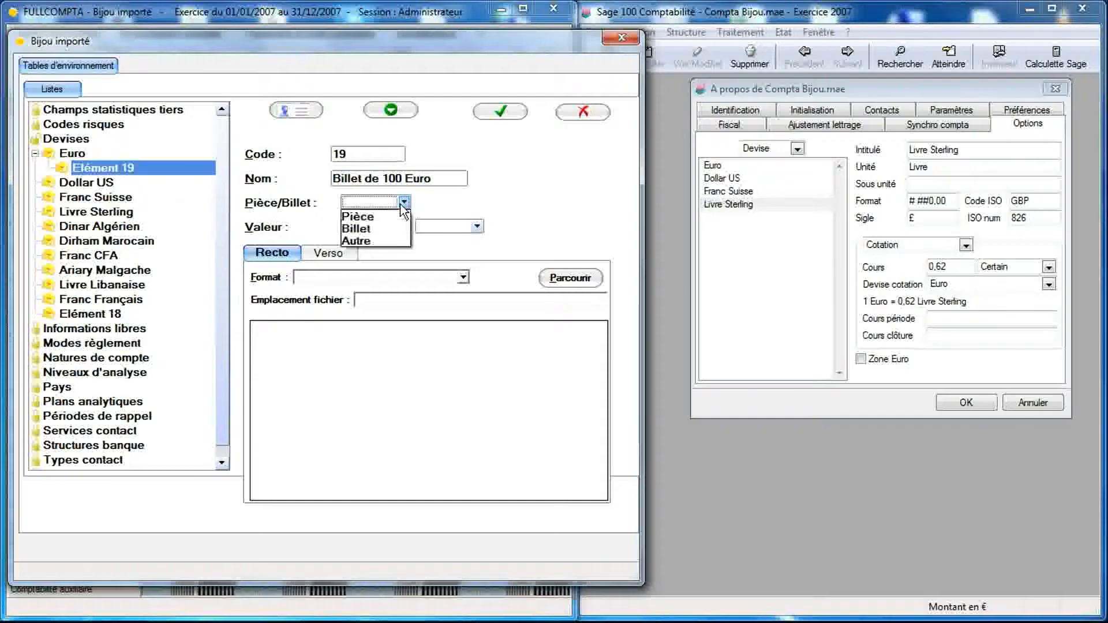
click(392, 228)
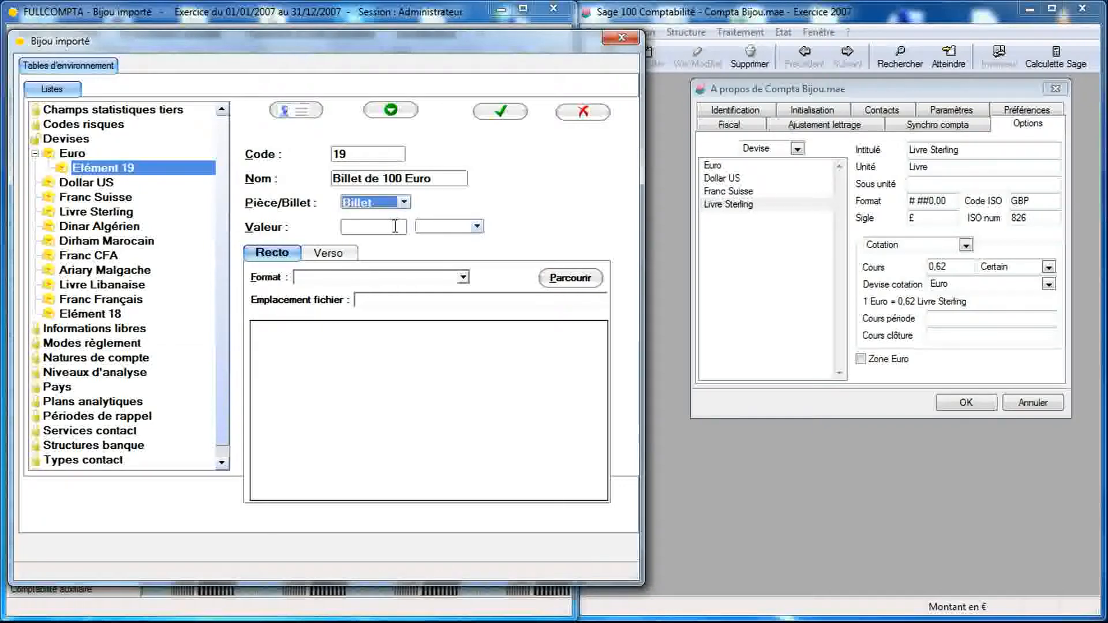
click(388, 228)
text(100)
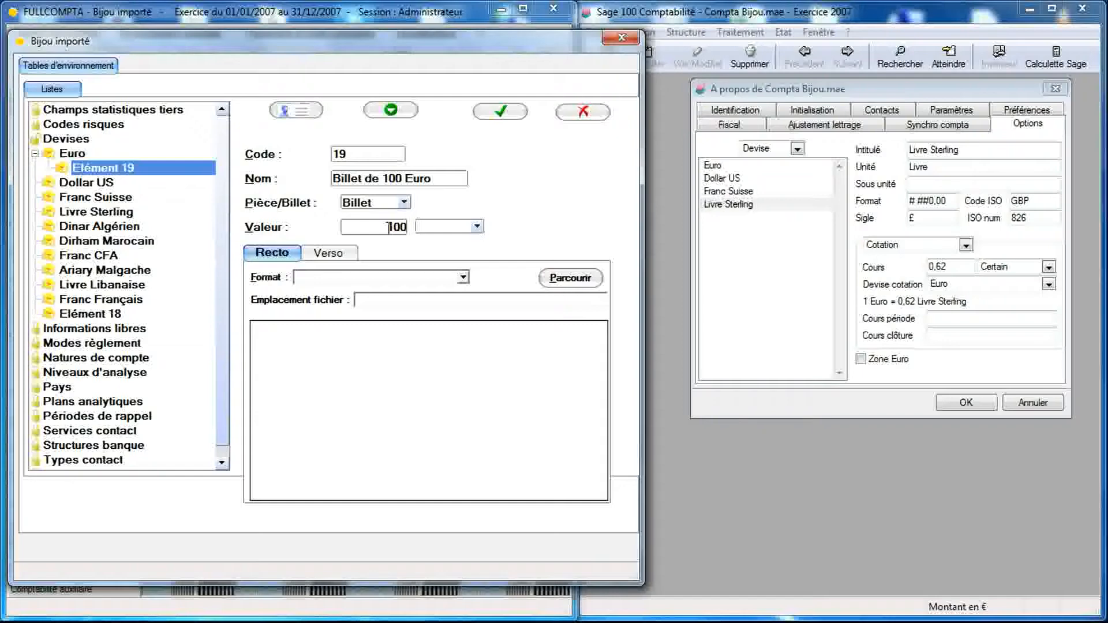
click(477, 226)
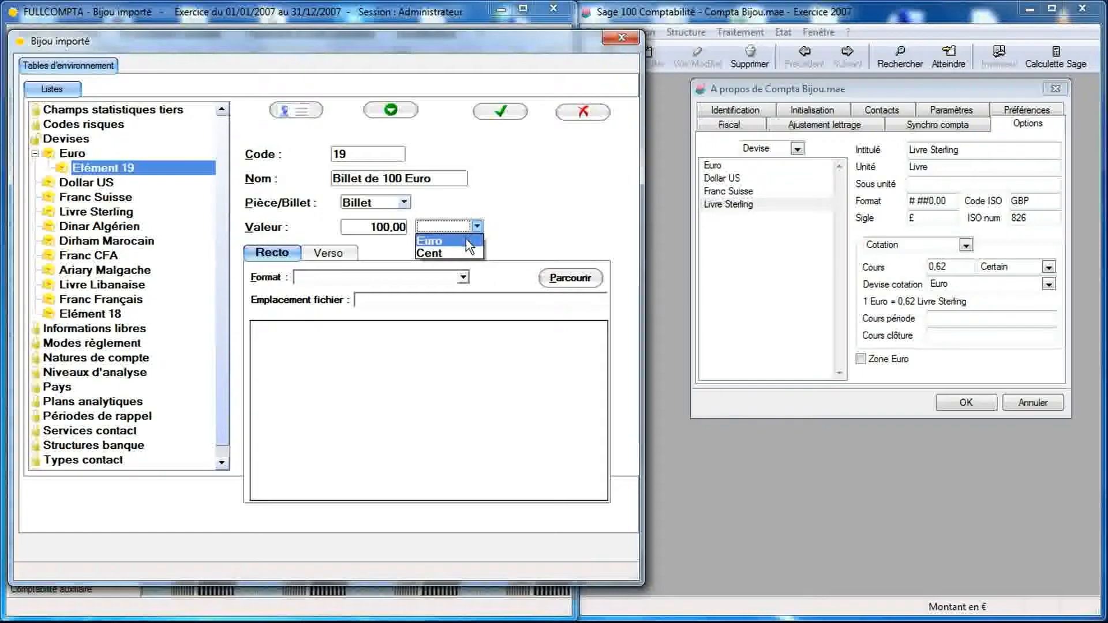
click(466, 239)
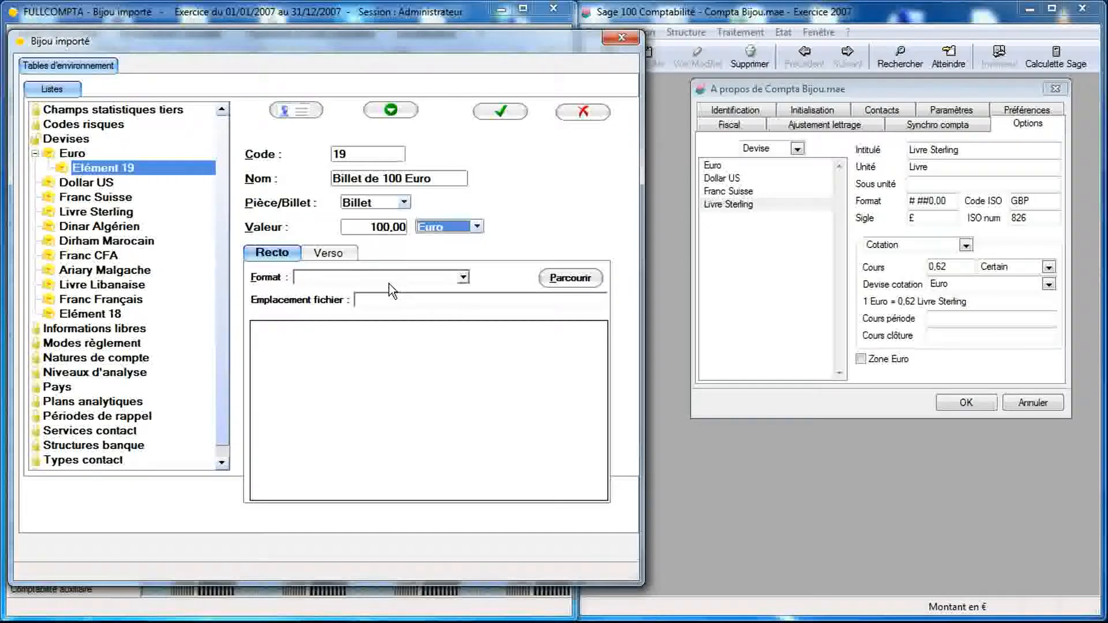
- Load 100_euro_recto.bmp from the Présentations library as the banknote's Recto image
click(565, 283)
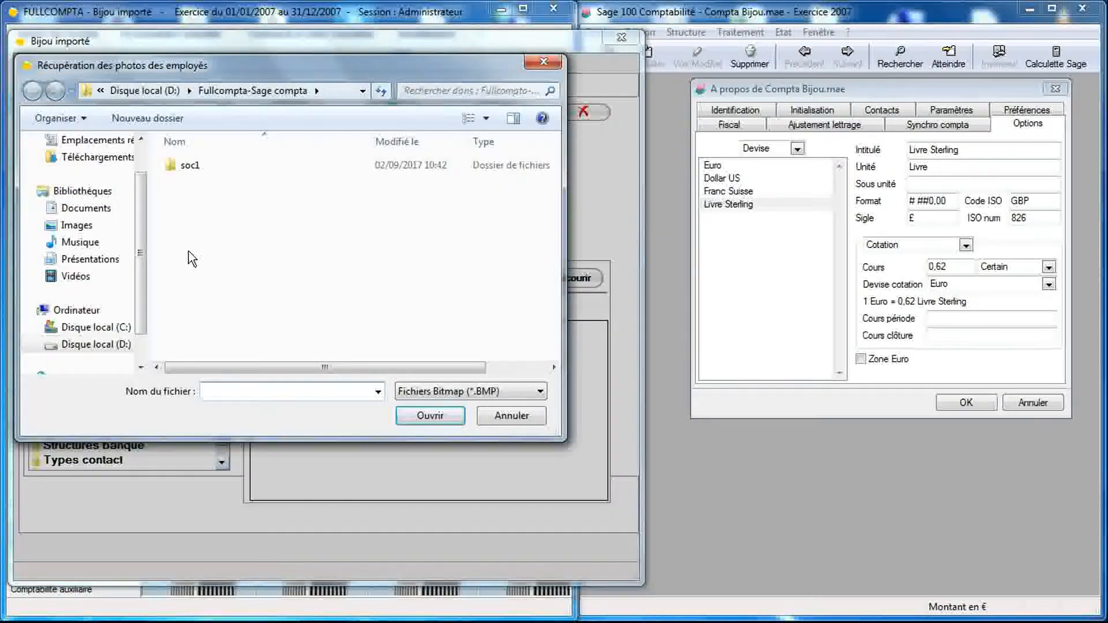
click(108, 261)
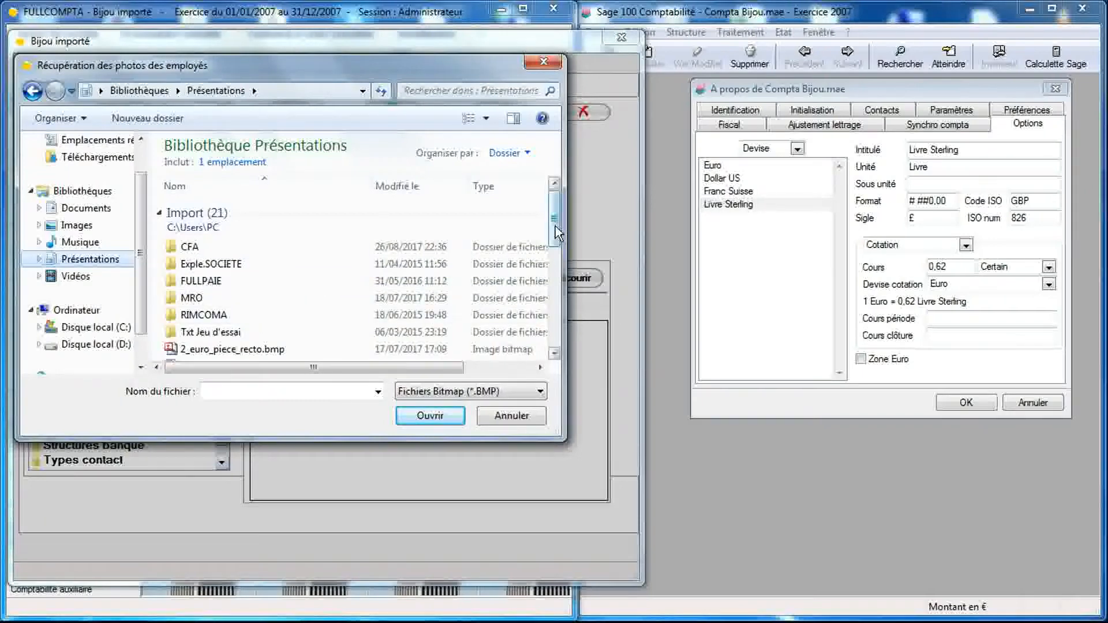
drag(555, 227, 556, 239)
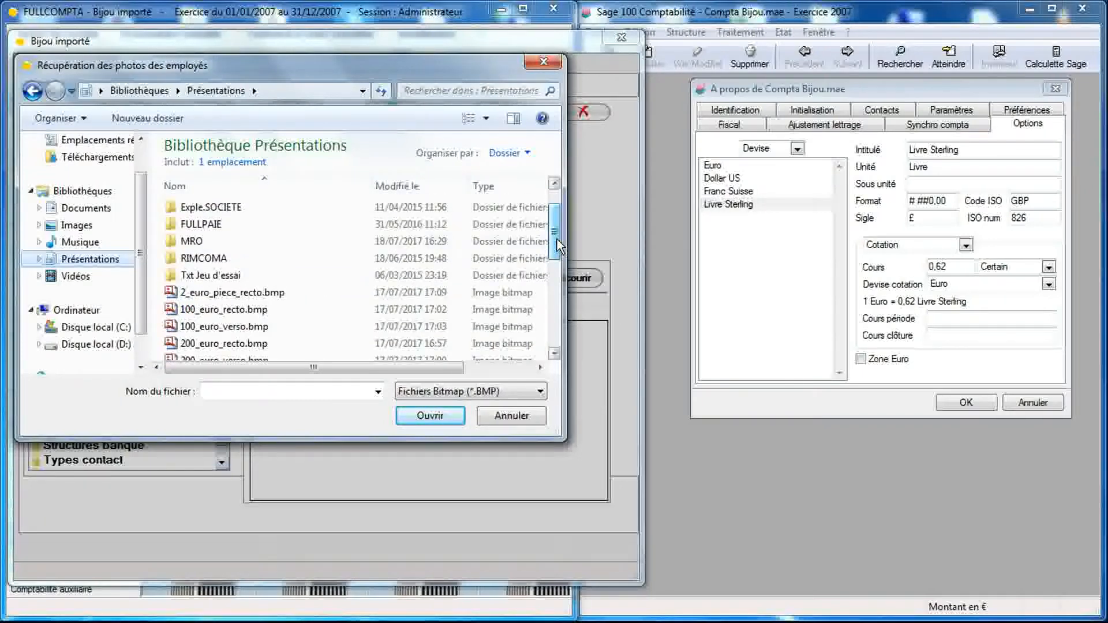
double_click(250, 315)
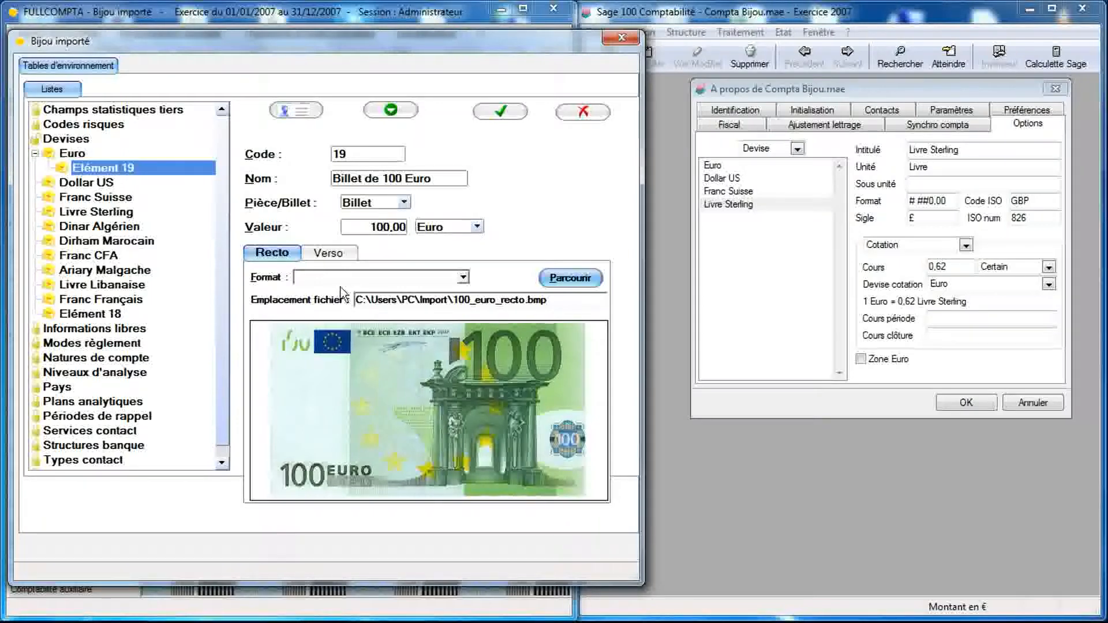
- Load 100_euro_verso.bmp from the Import folder as the banknote's Verso image
click(335, 256)
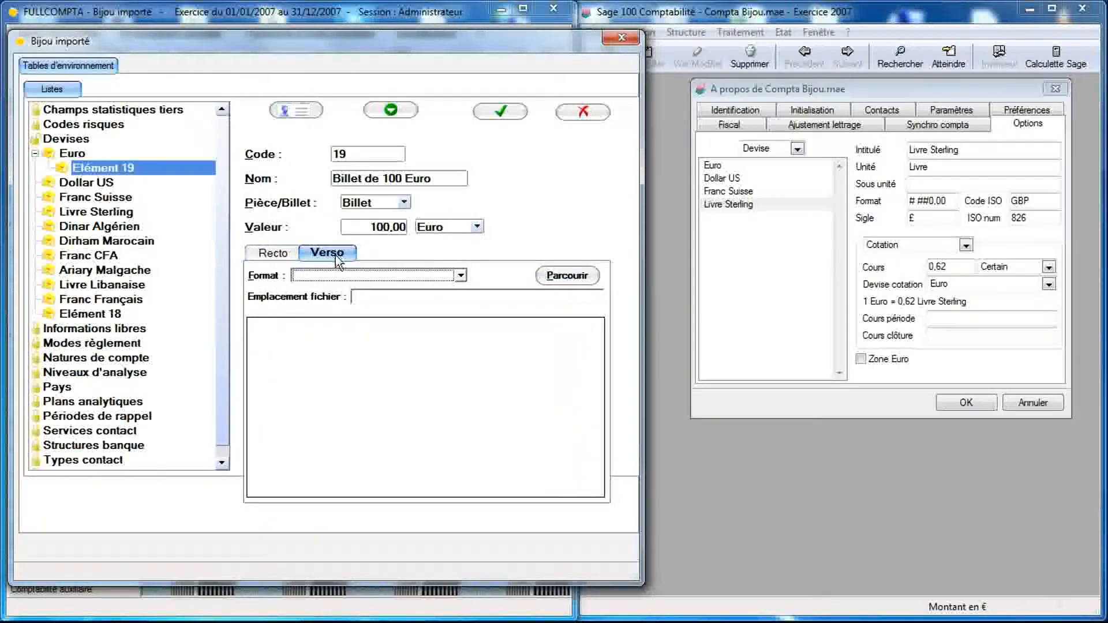
click(565, 277)
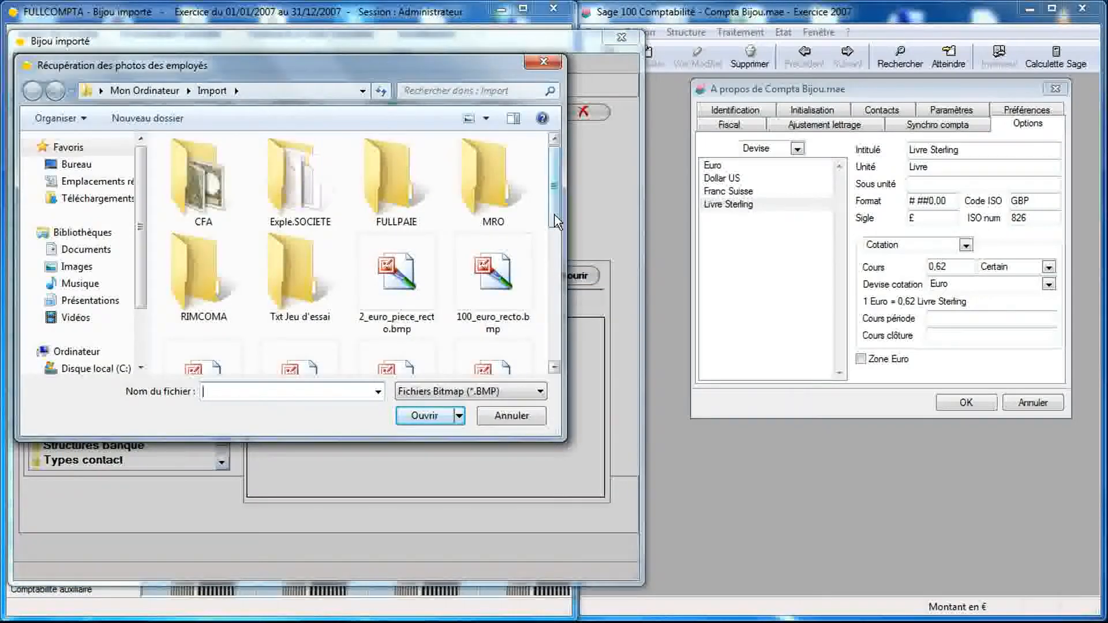
drag(555, 215, 560, 254)
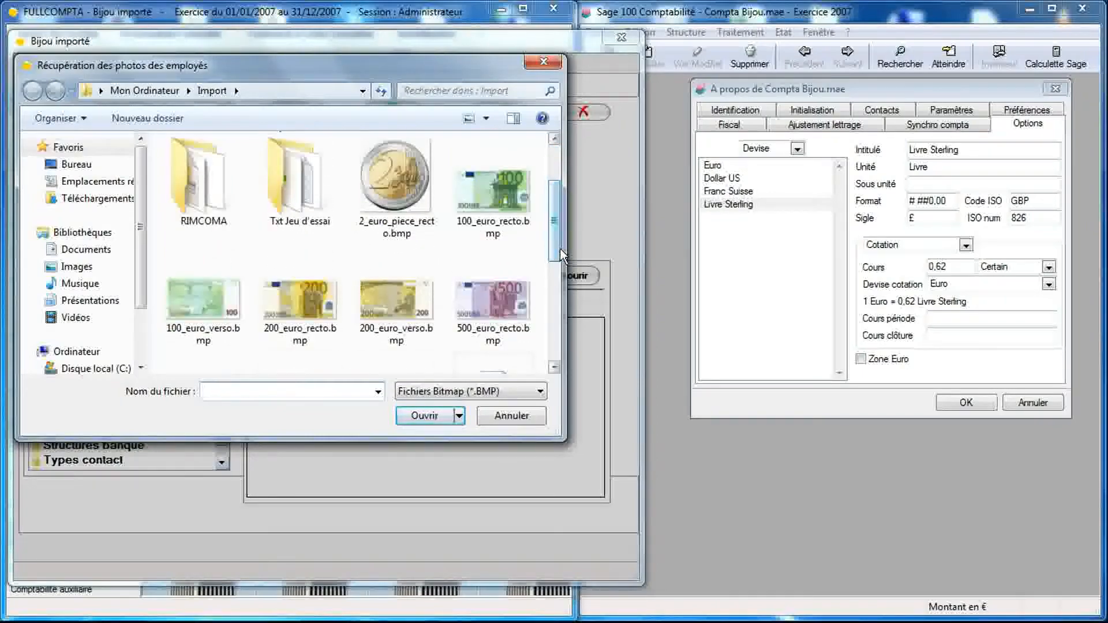
double_click(203, 304)
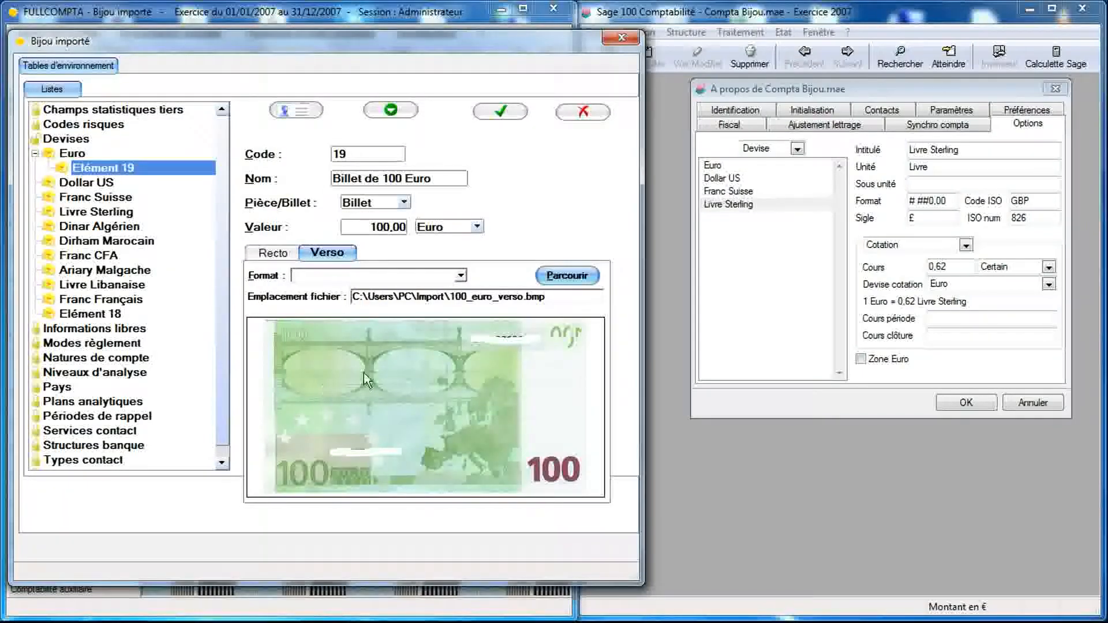
- Check the banknote's Recto and Verso images, save its record and return to the Euro record
click(280, 254)
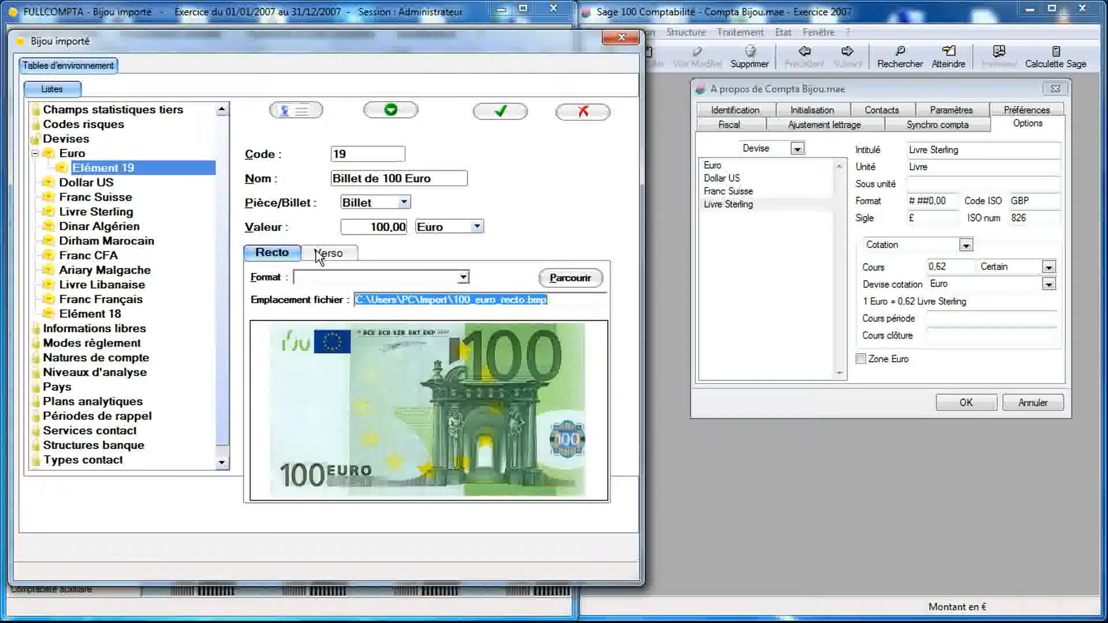
click(304, 254)
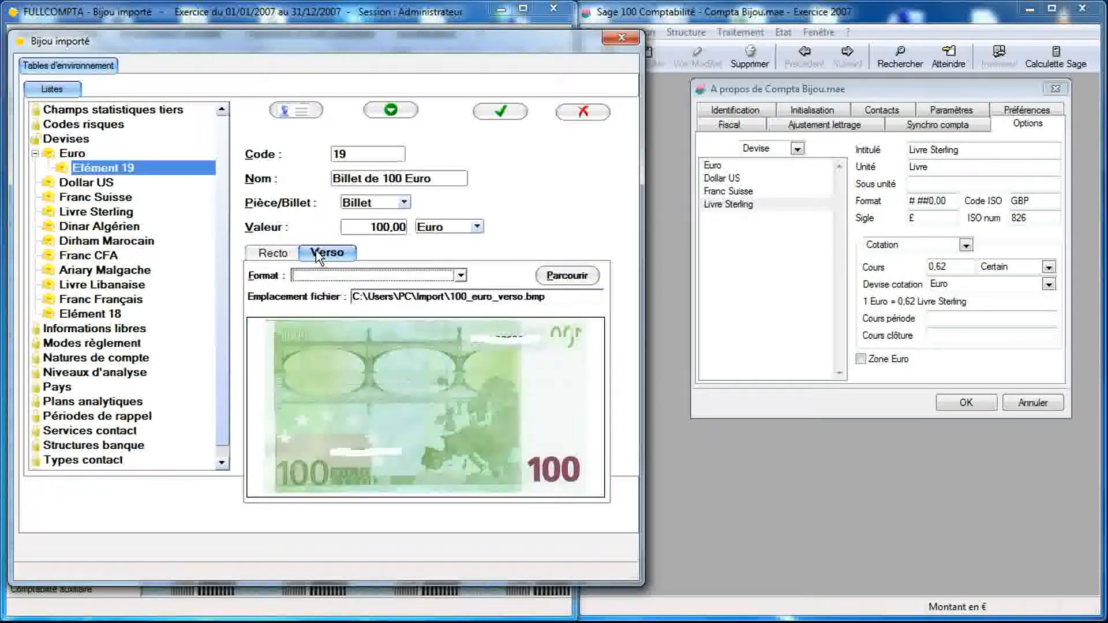
click(286, 254)
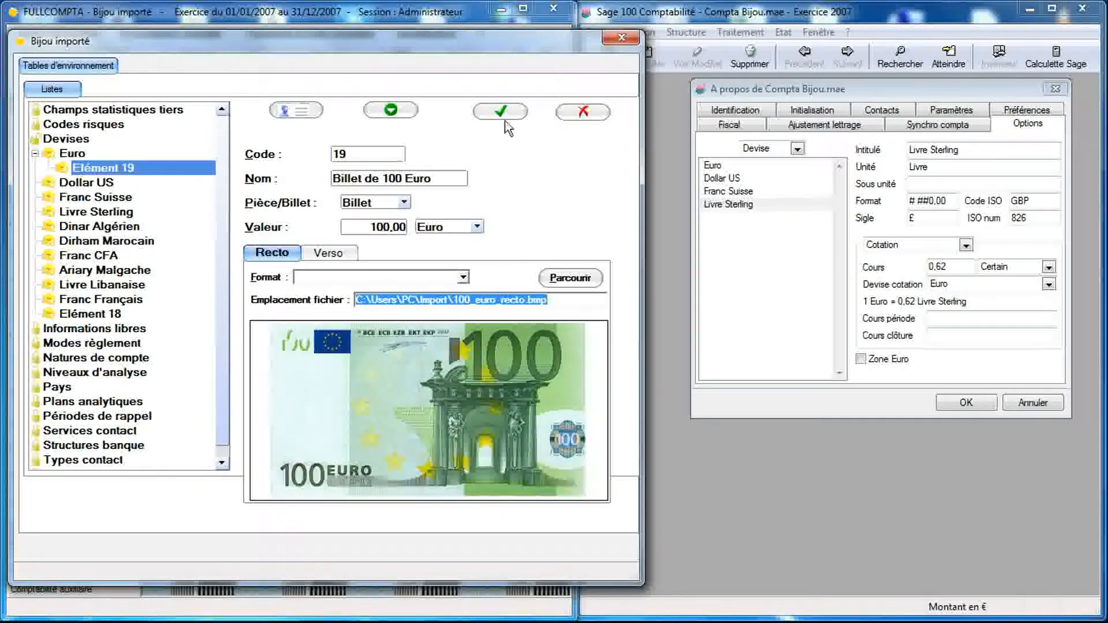
click(504, 116)
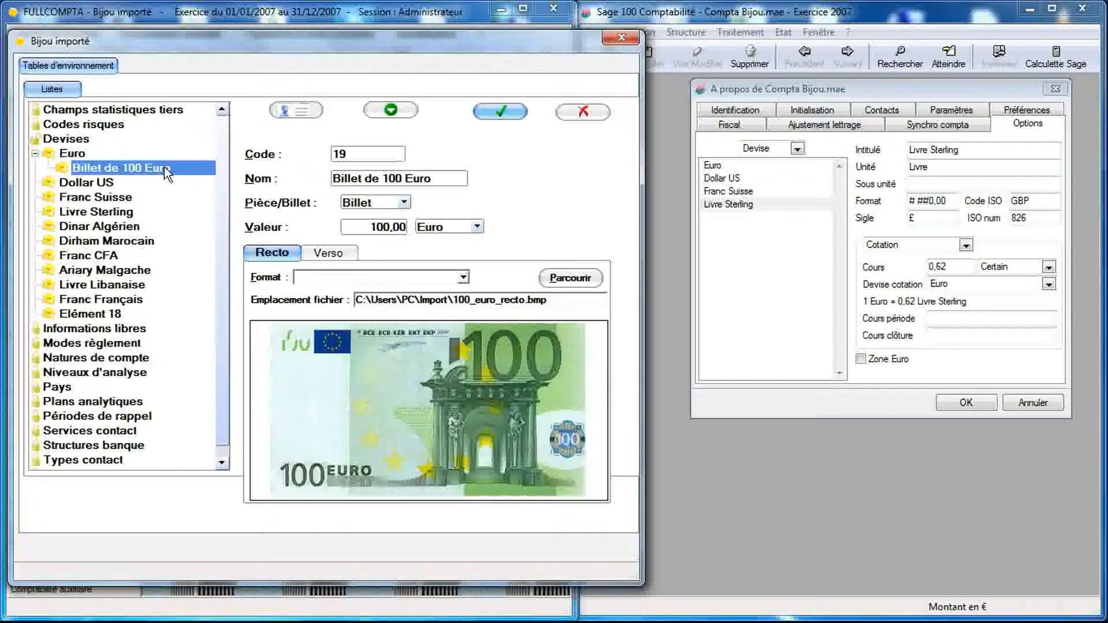
click(73, 153)
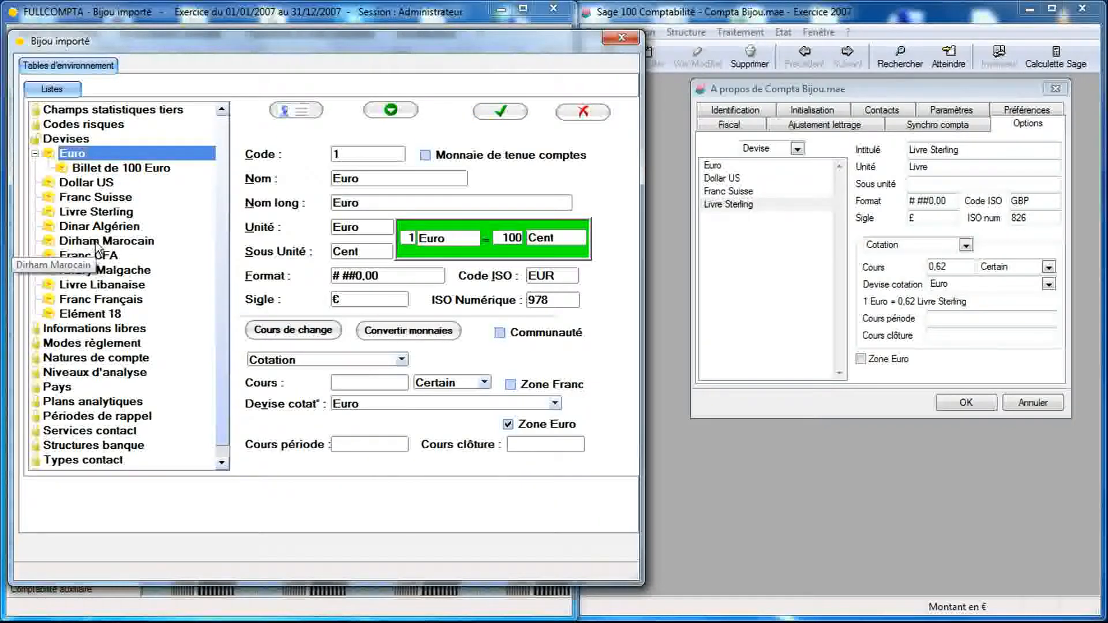
- Name the currency Elément 18 OUGUIYA and use the same text for its long name and unit
click(100, 314)
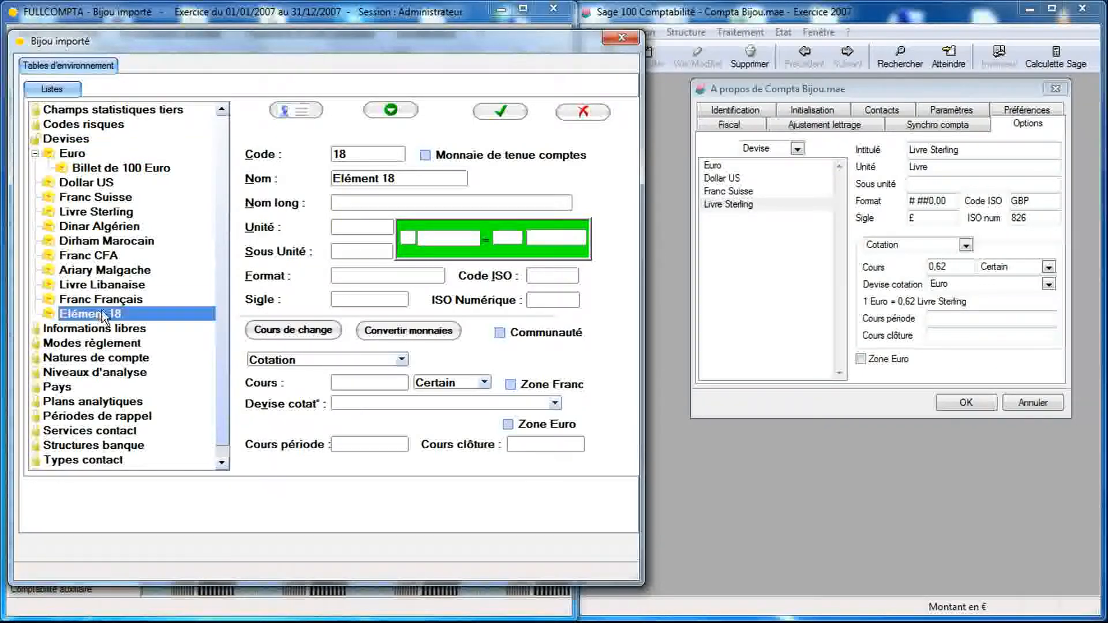
click(407, 178)
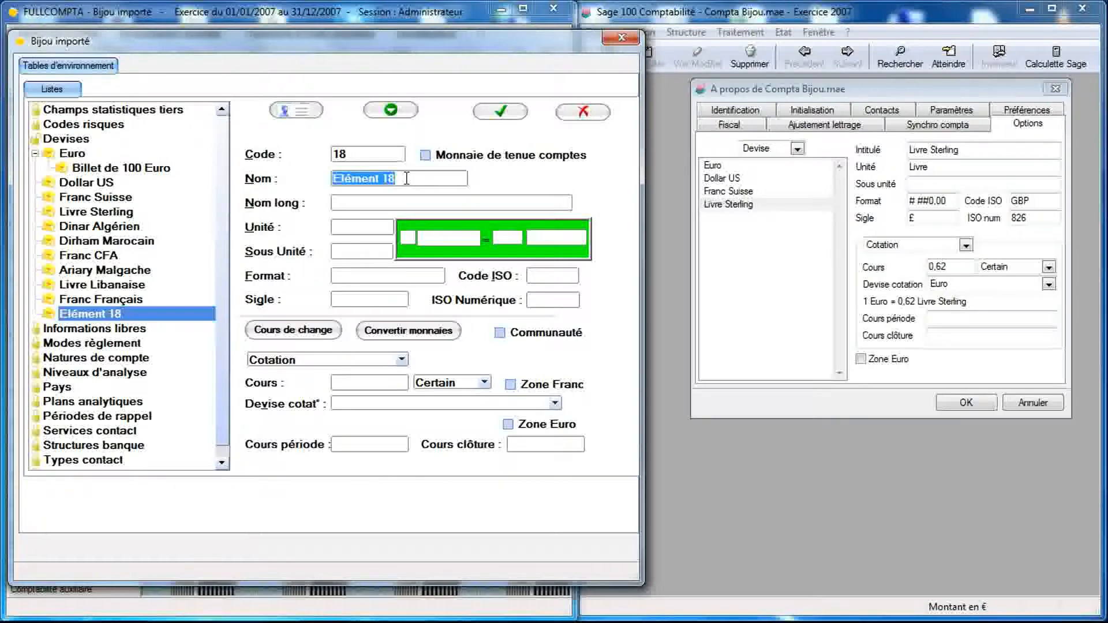
text(O)
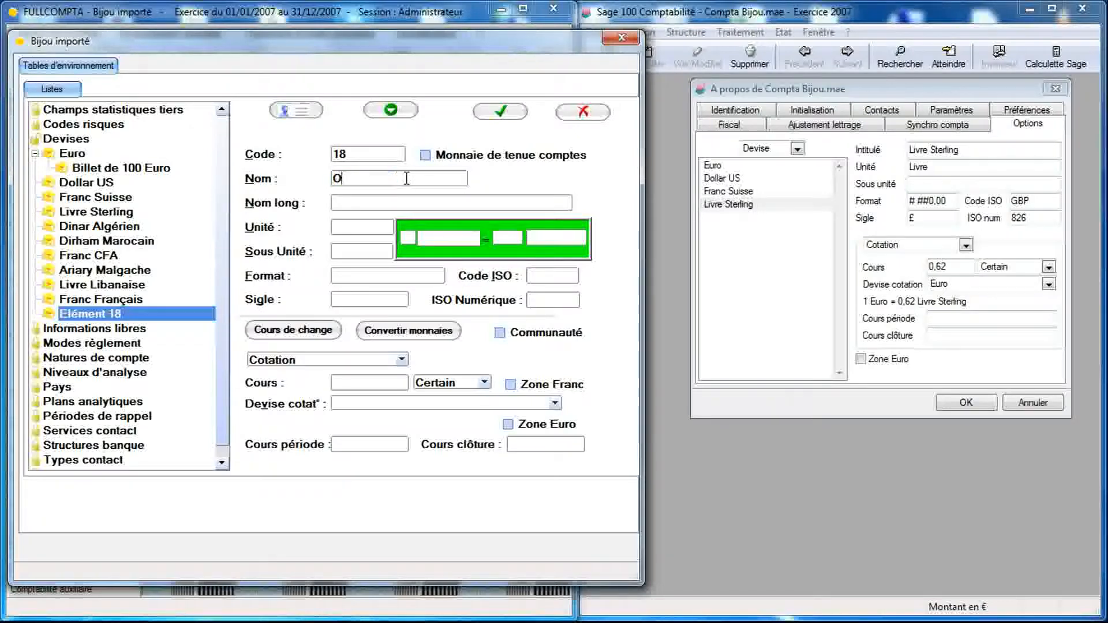
text(UGUIYA)
double_click(376, 176)
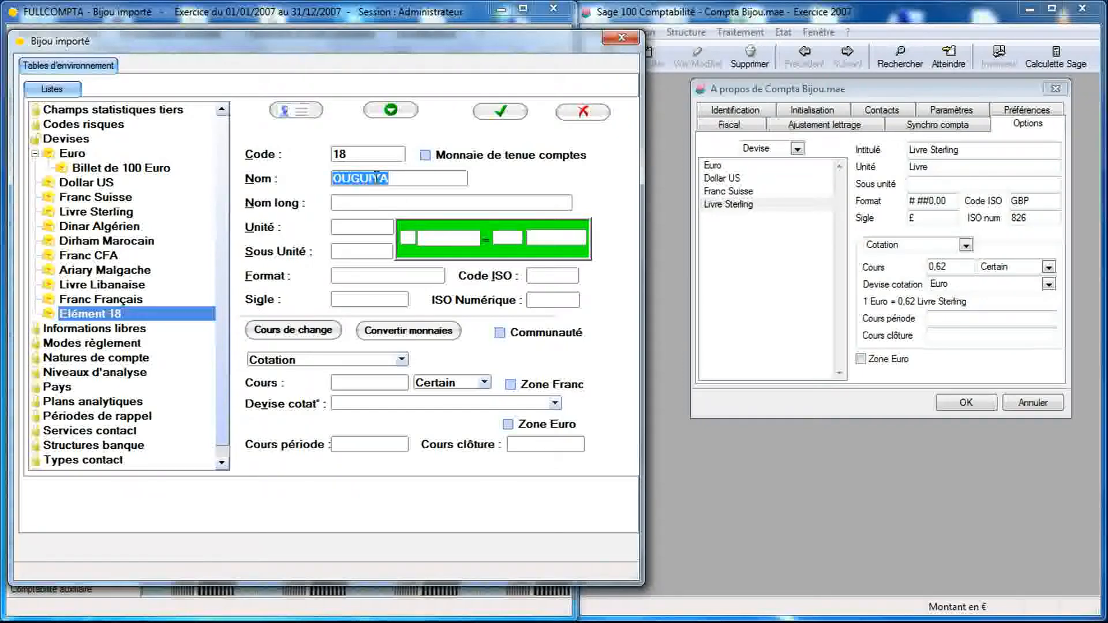
key(ctrl+c)
click(374, 202)
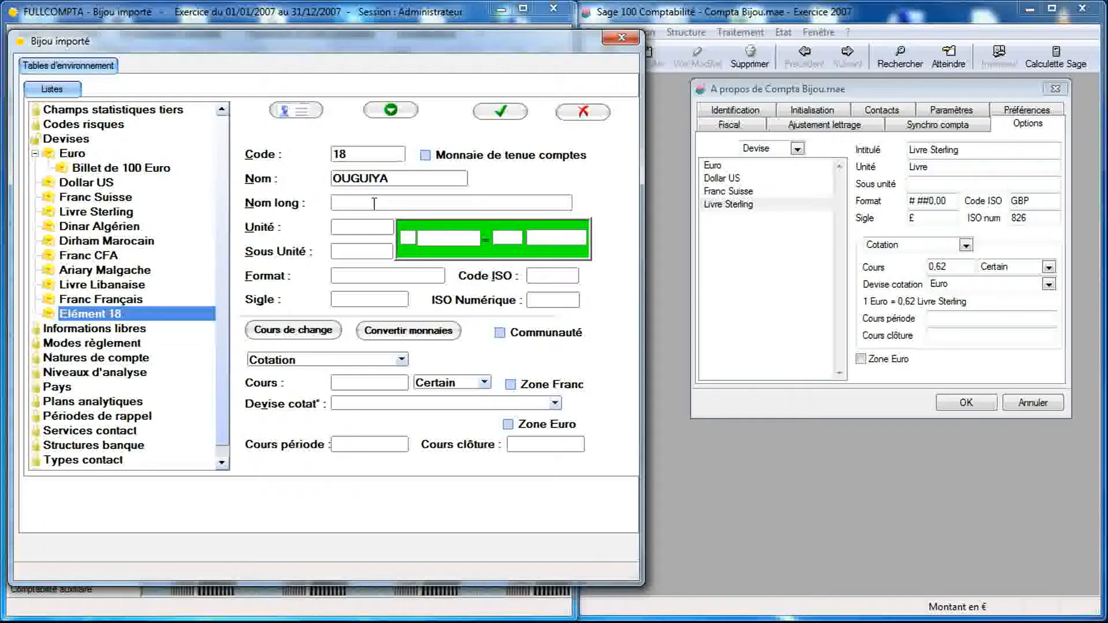
key(ctrl+v)
click(365, 229)
key(ctrl+v)
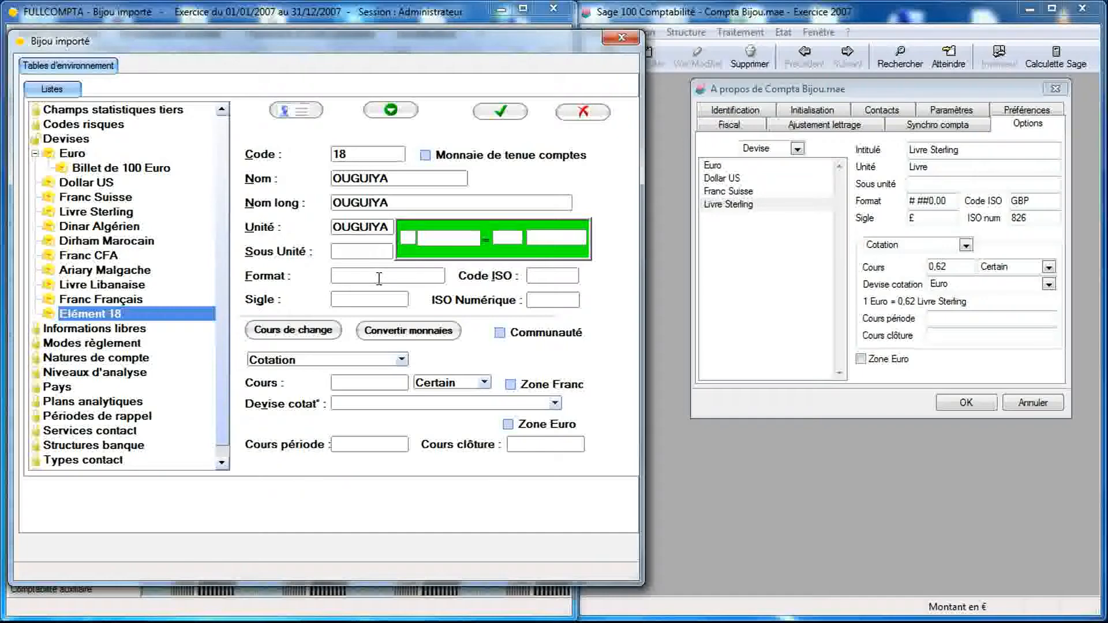
- Set the OUGUIYA currency's format to # ##0, ISO code MRO, symbol UM and numeric ISO 478, and save the record
text(# ##0)
click(559, 276)
text(mr)
key(BackSpace)
key(BackSpace)
text(MRO)
click(395, 301)
text(UM)
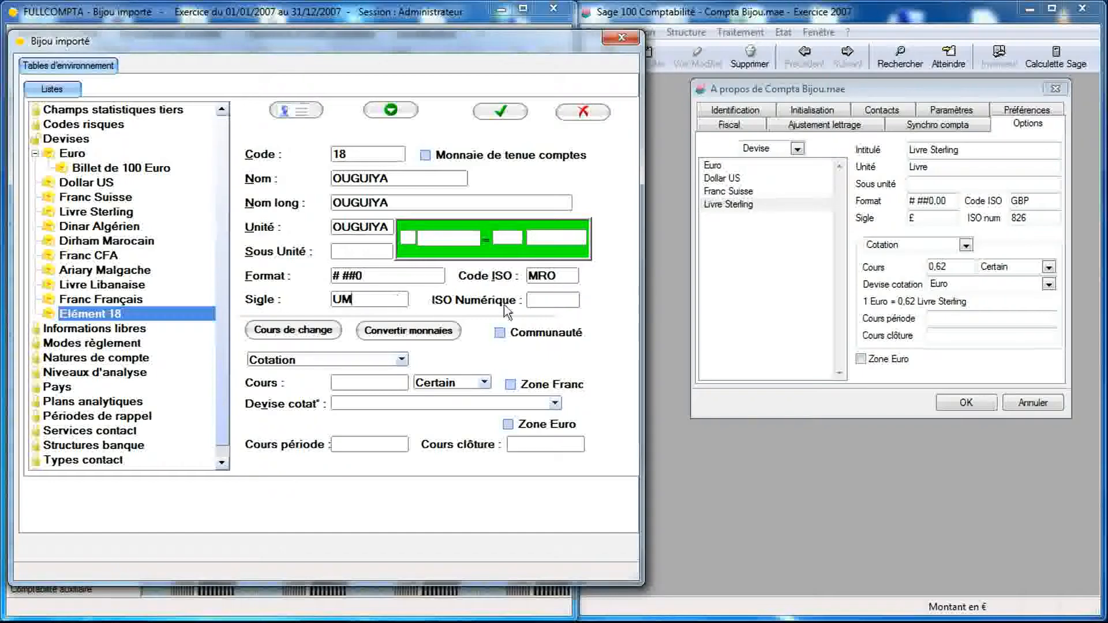
text(478)
click(495, 111)
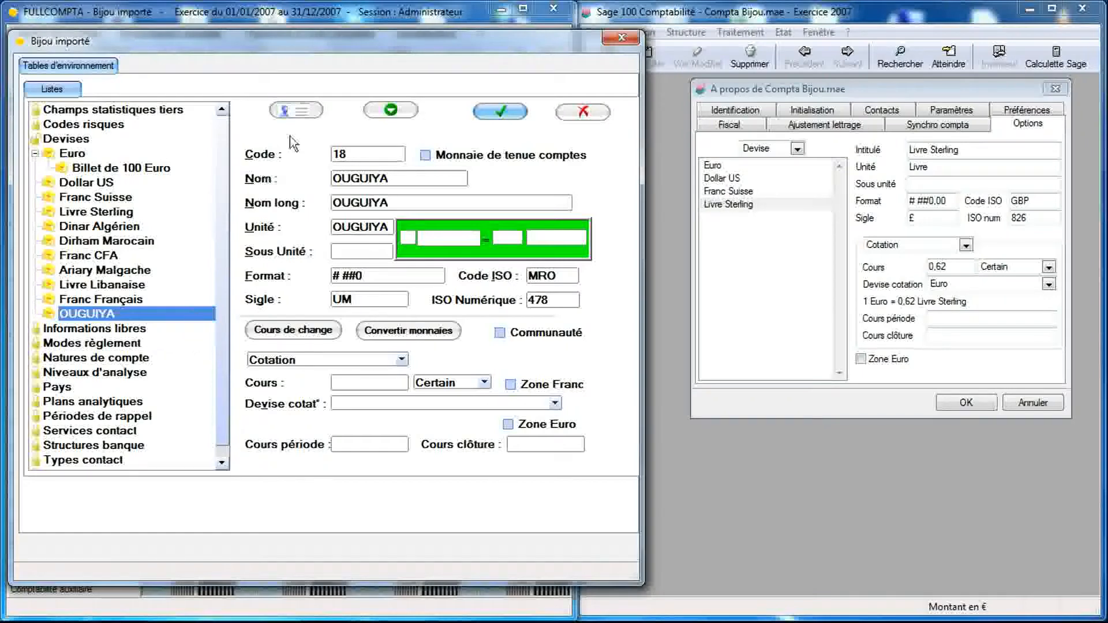
- Add a sub-element under the OUGUIYA currency and name it Billet de 5000 UM
click(381, 113)
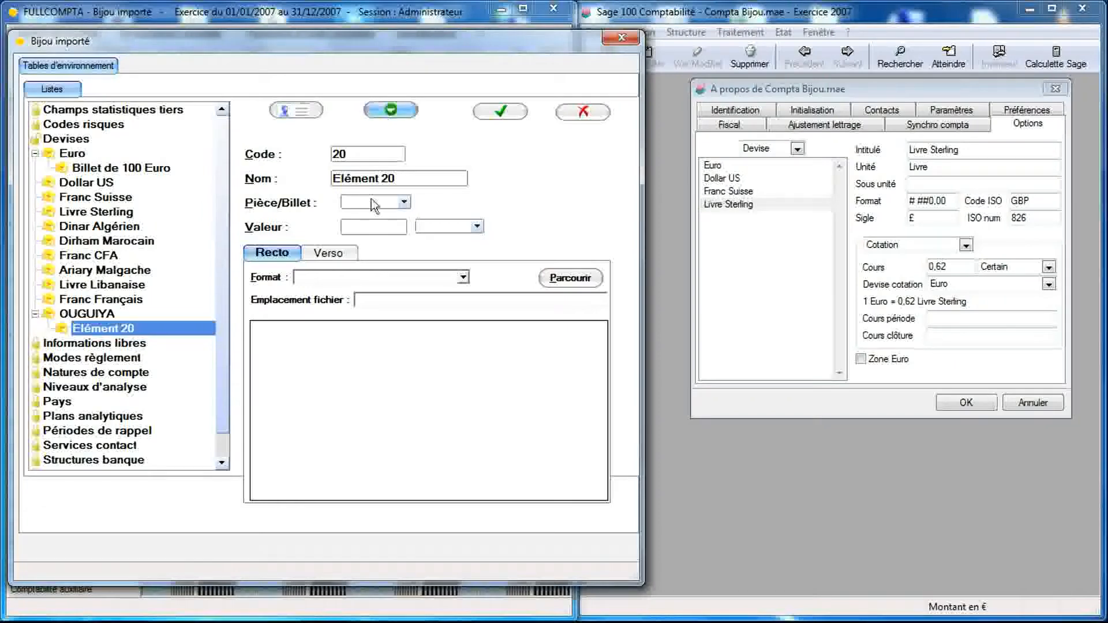
click(402, 178)
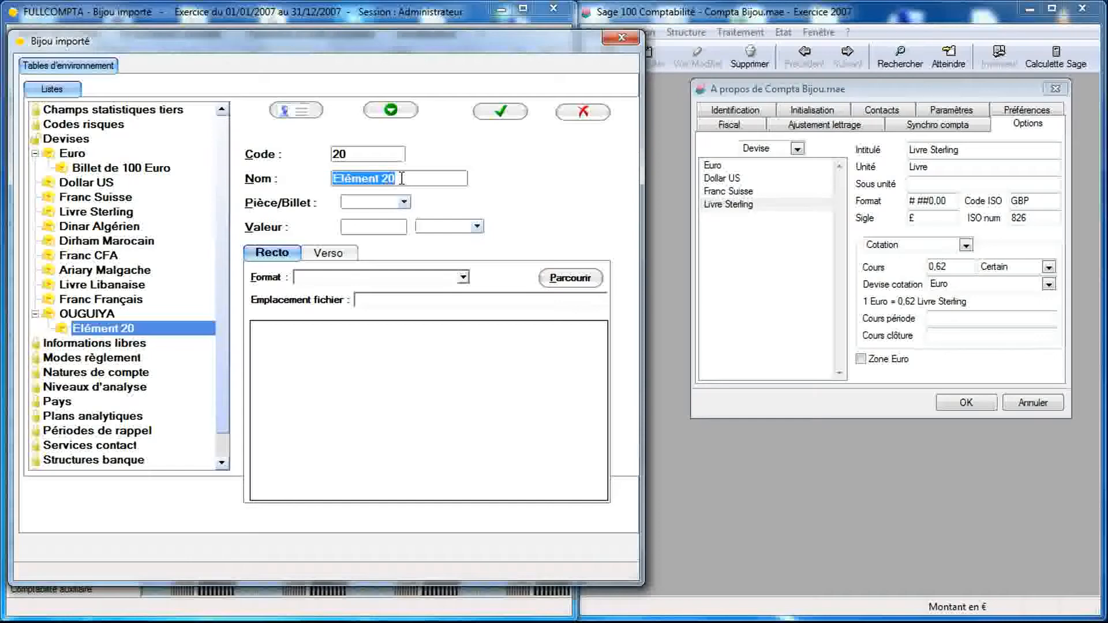
text(b)
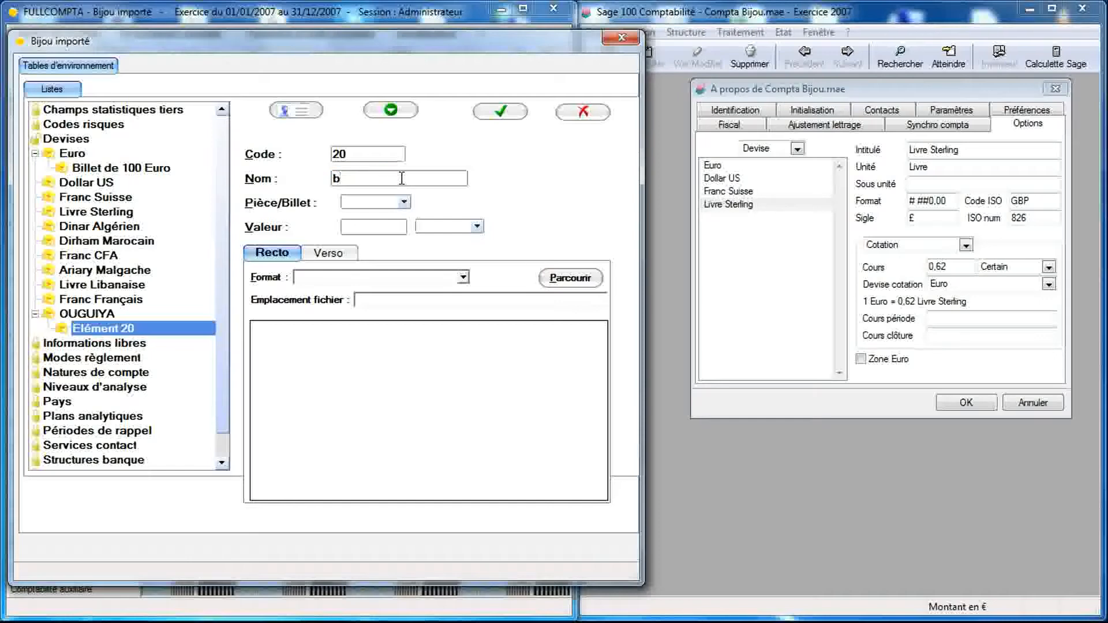
key(BackSpace)
text(Billet de 5000 UM)
- Classify the 5000 UM sub-element as Billet and set its value to 5000 OUGUIYA
click(404, 202)
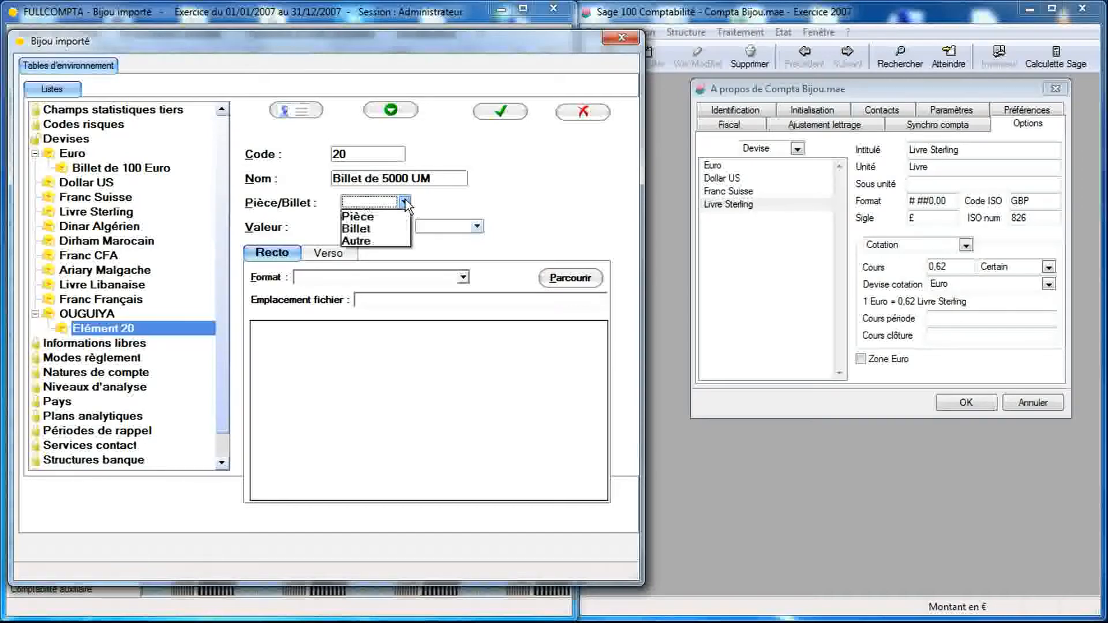
click(397, 228)
click(403, 228)
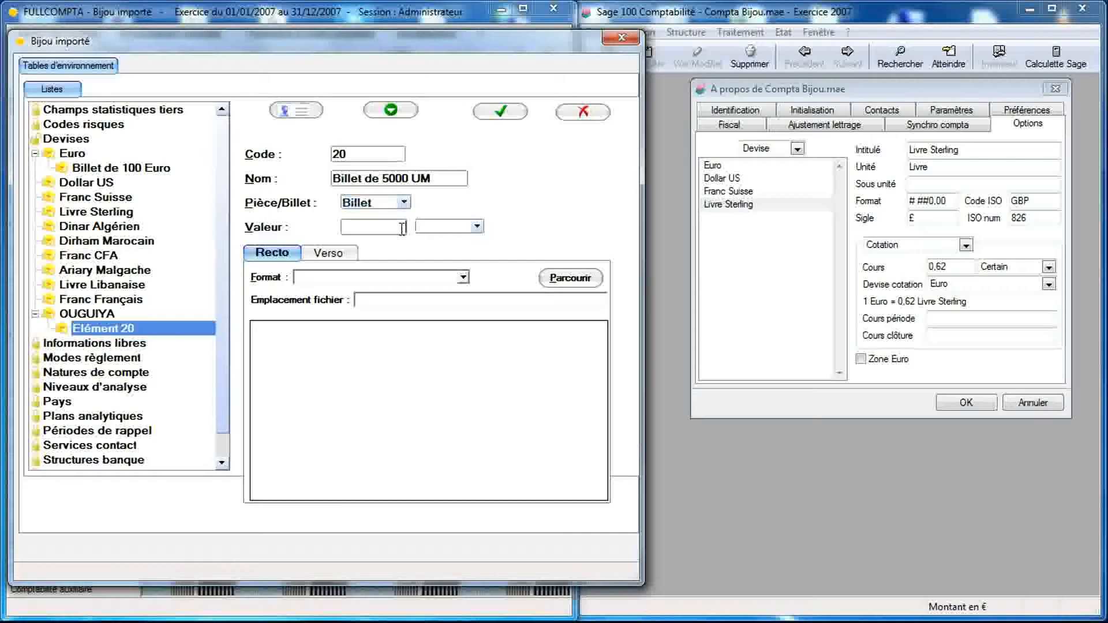
text(5000)
click(428, 225)
click(444, 241)
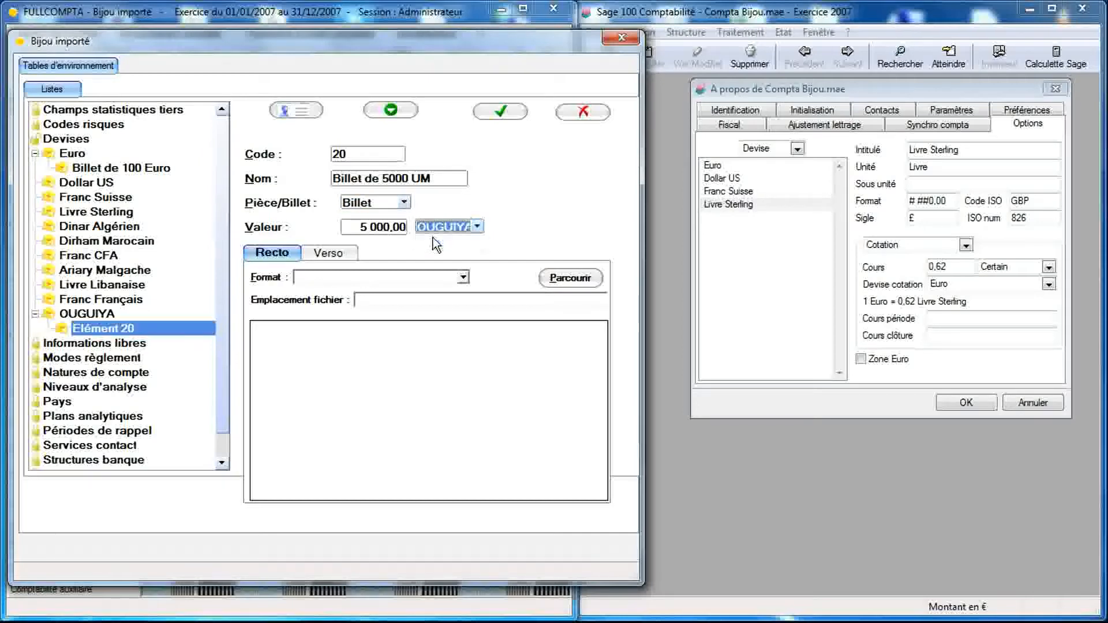
- Load 5000_UM_Recto.bmp from the Import folder's MRO subfolder as the banknote's Recto image
click(563, 281)
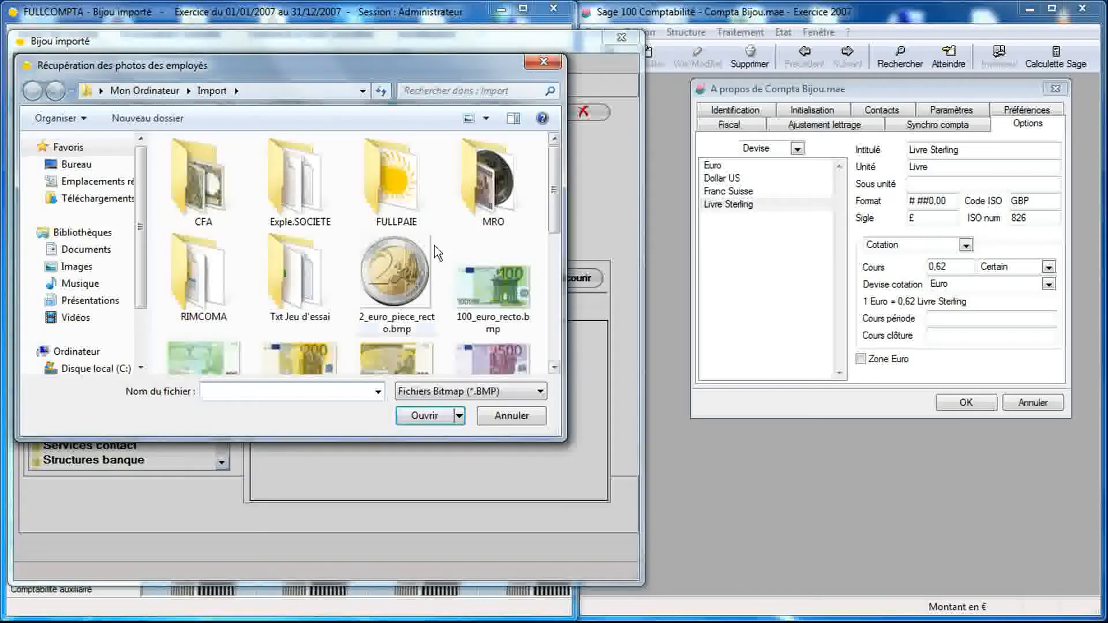
double_click(473, 194)
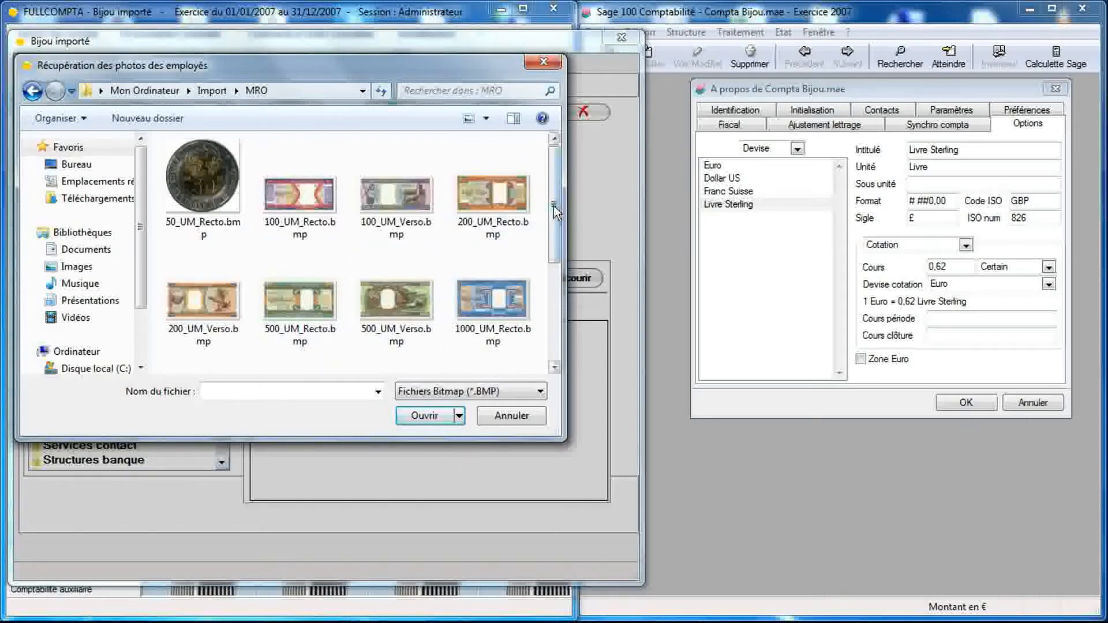
drag(555, 213, 559, 267)
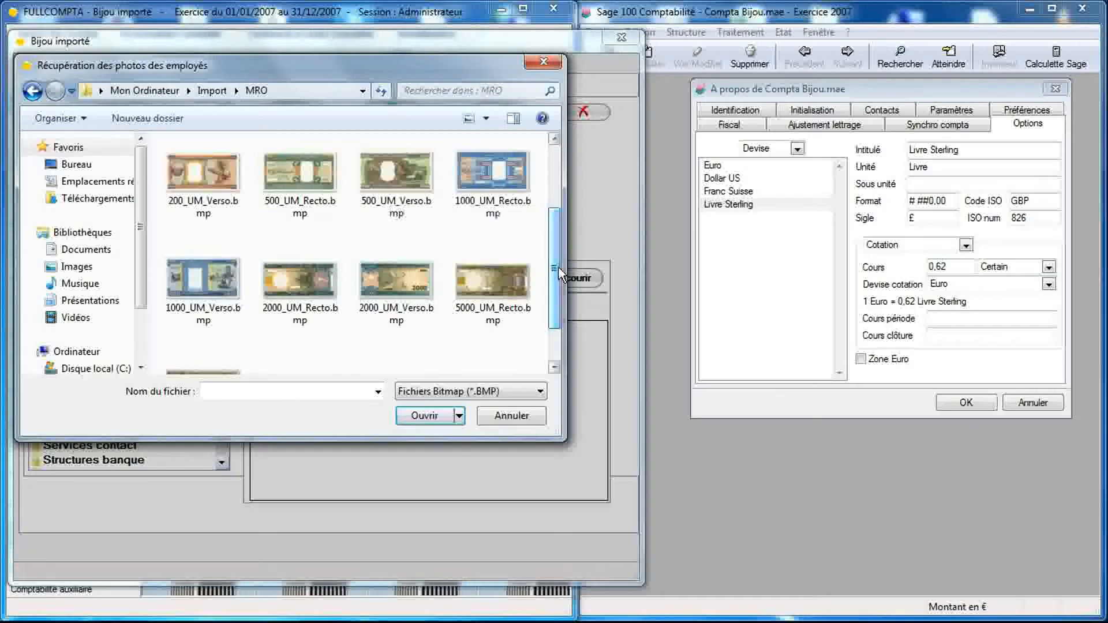
double_click(501, 278)
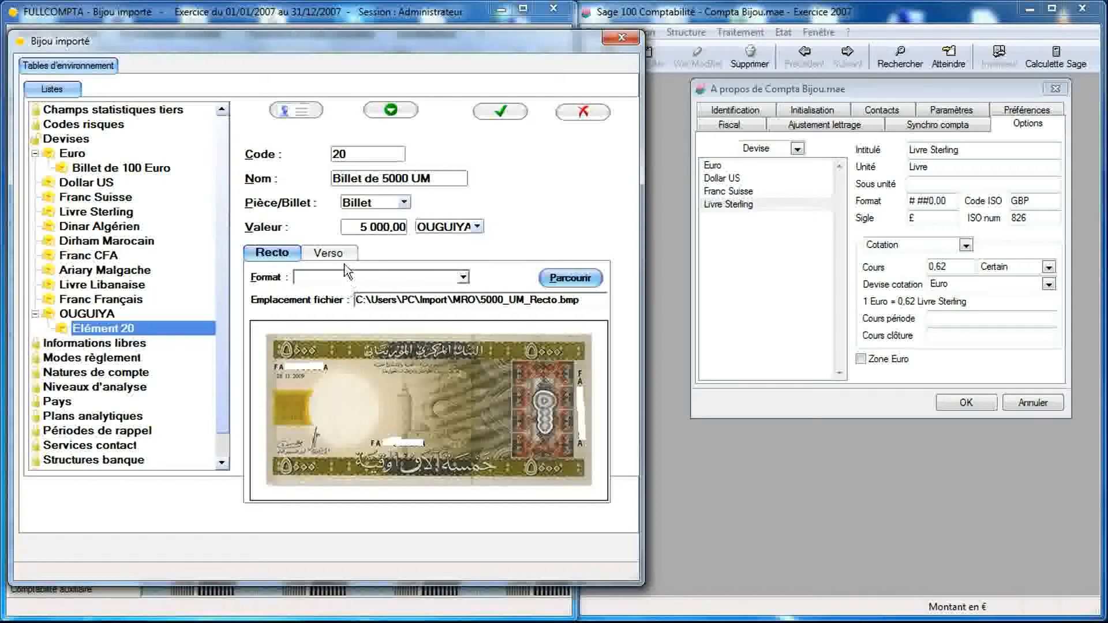
- Load 5000_UM_Verso.bmp from the MRO folder as the Verso image and save the 5000 UM banknote record
click(330, 253)
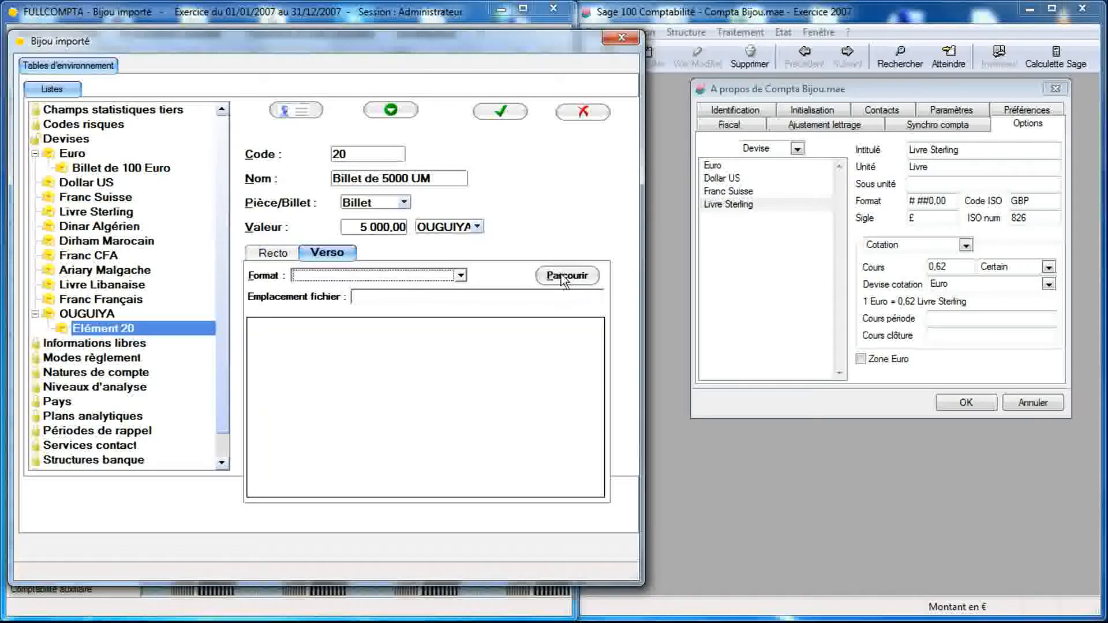
click(562, 276)
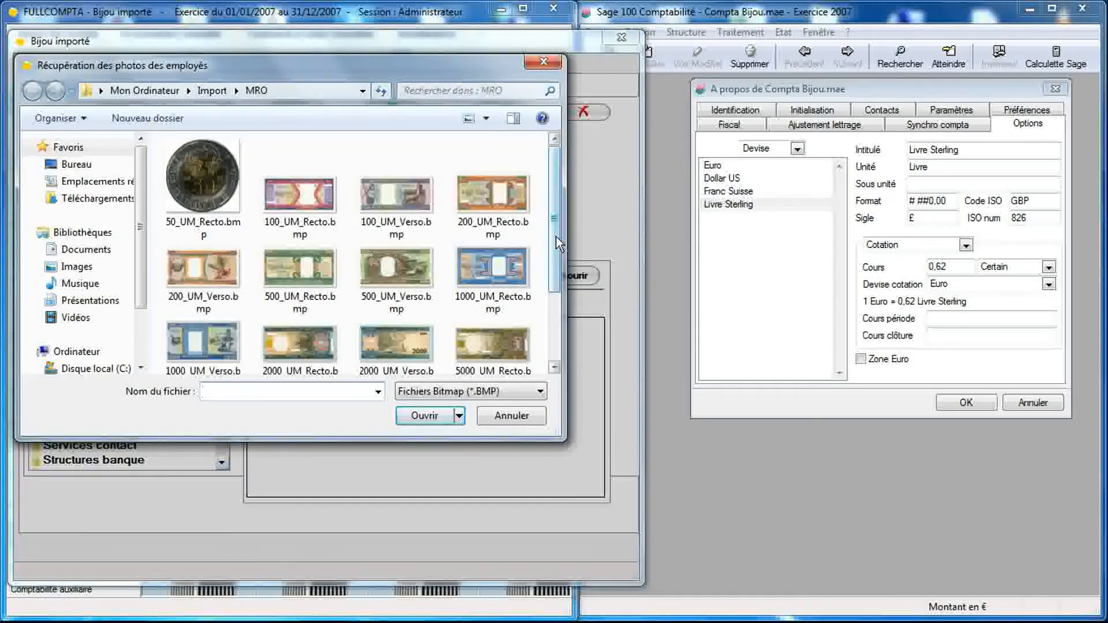
drag(555, 237, 558, 291)
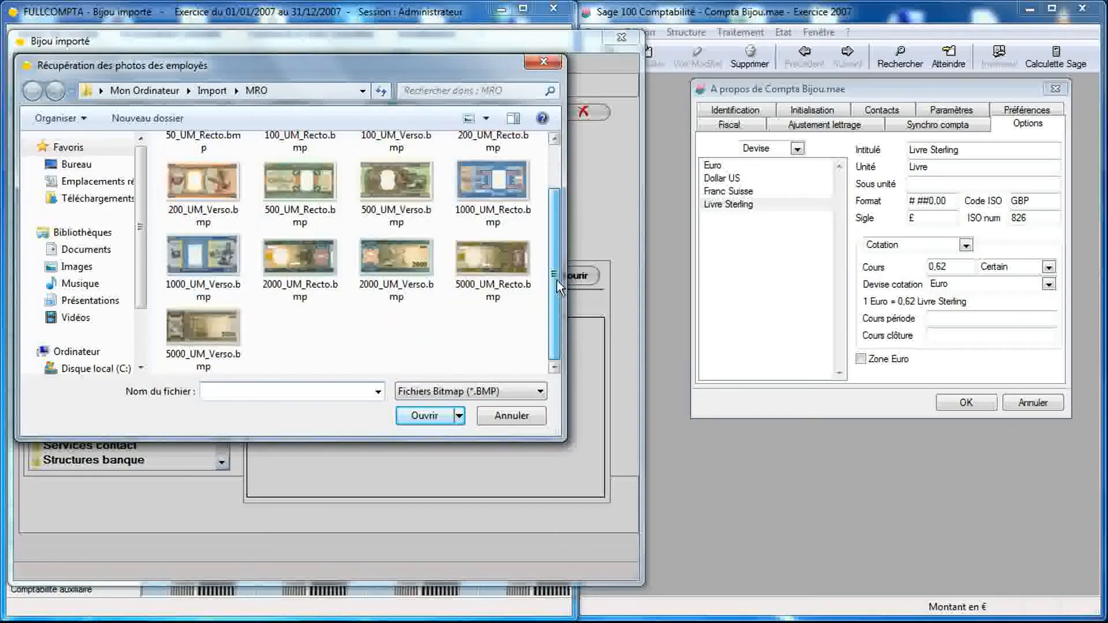
double_click(209, 343)
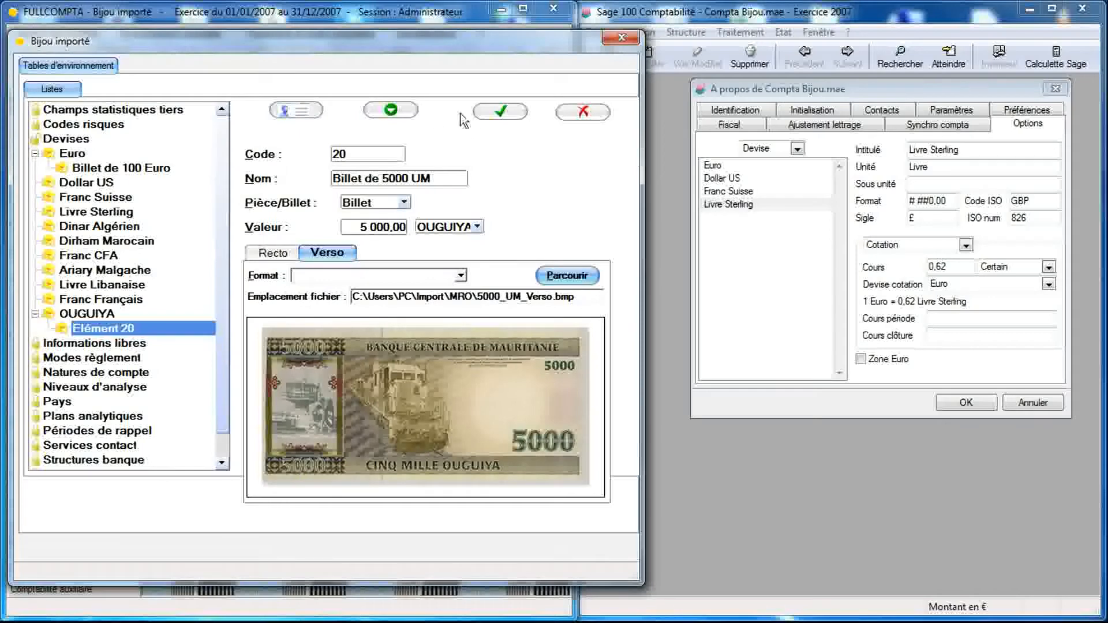
click(501, 111)
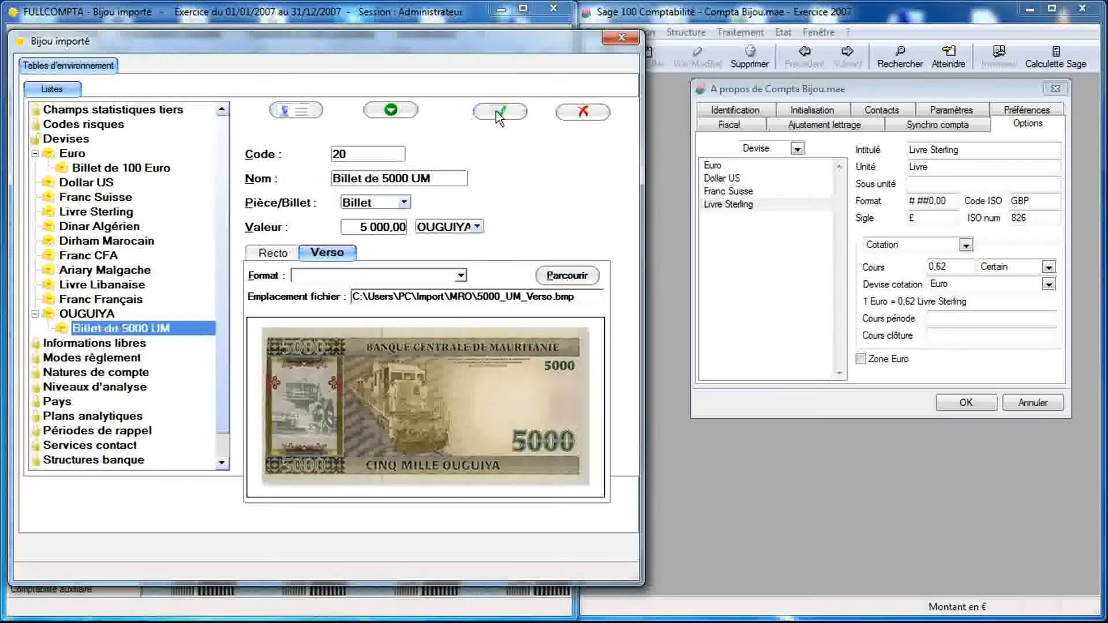
- Add a second sub-element under OUGUIYA at the same level and name it Billet de 2000 UM
click(302, 117)
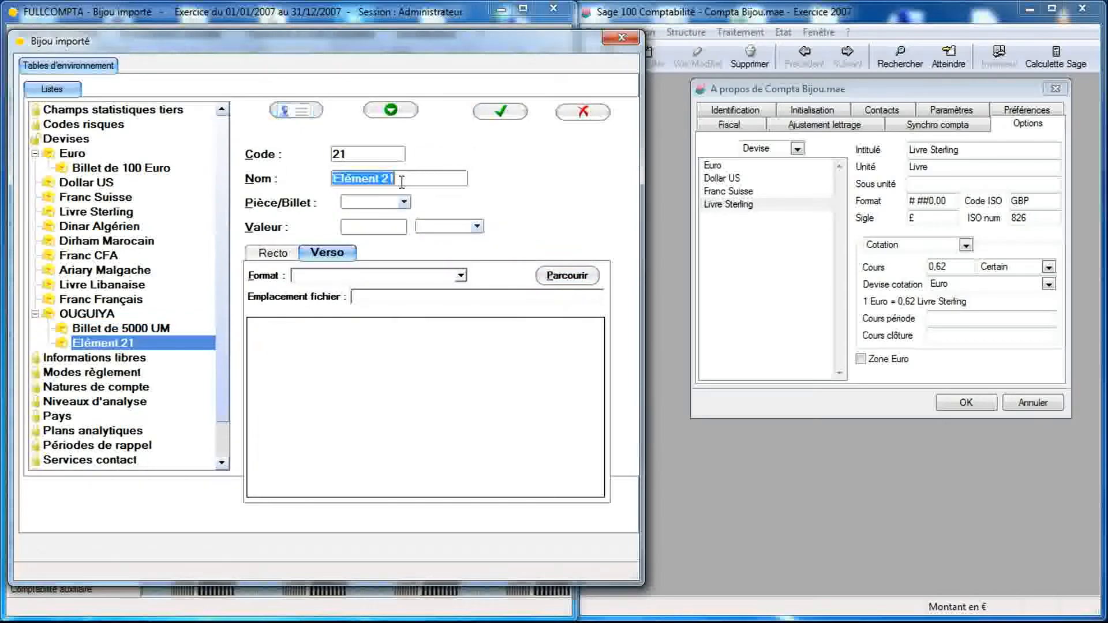
text(B)
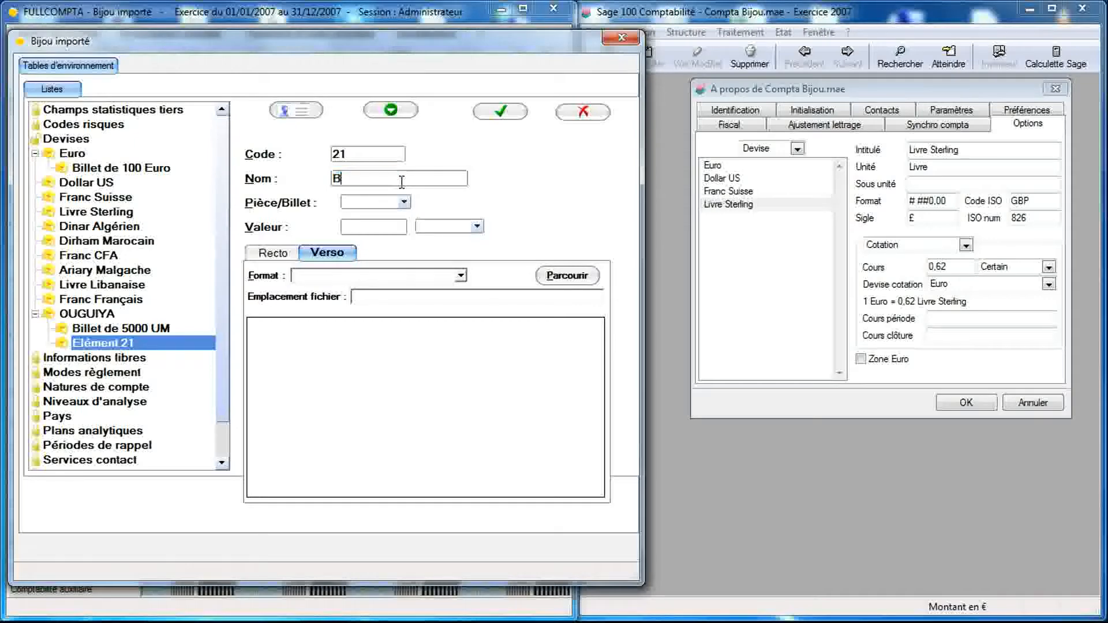
text(illet de 2000 UM)
- Classify the 2000 UM sub-element as Billet and set its value to 2000 OUGUIYA
click(404, 202)
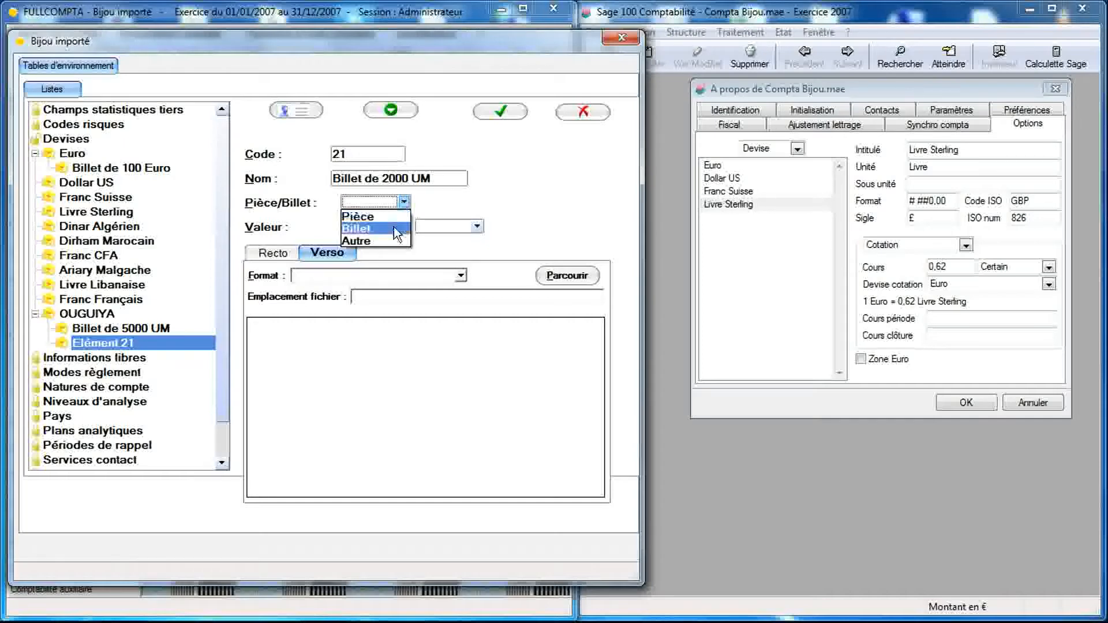
click(394, 228)
click(396, 227)
text(2000)
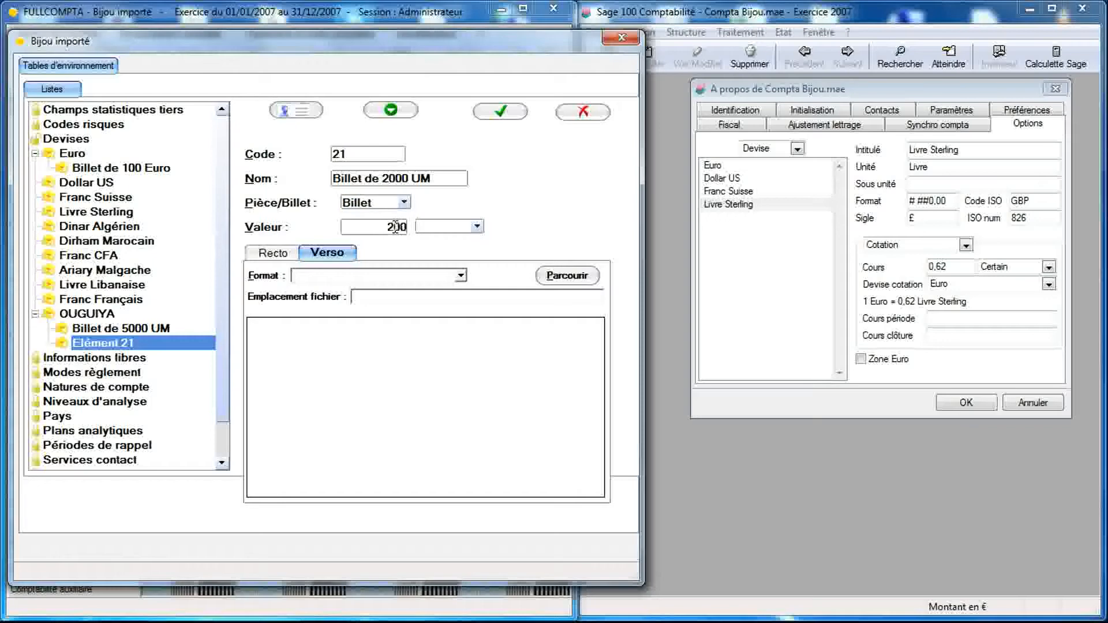
click(477, 226)
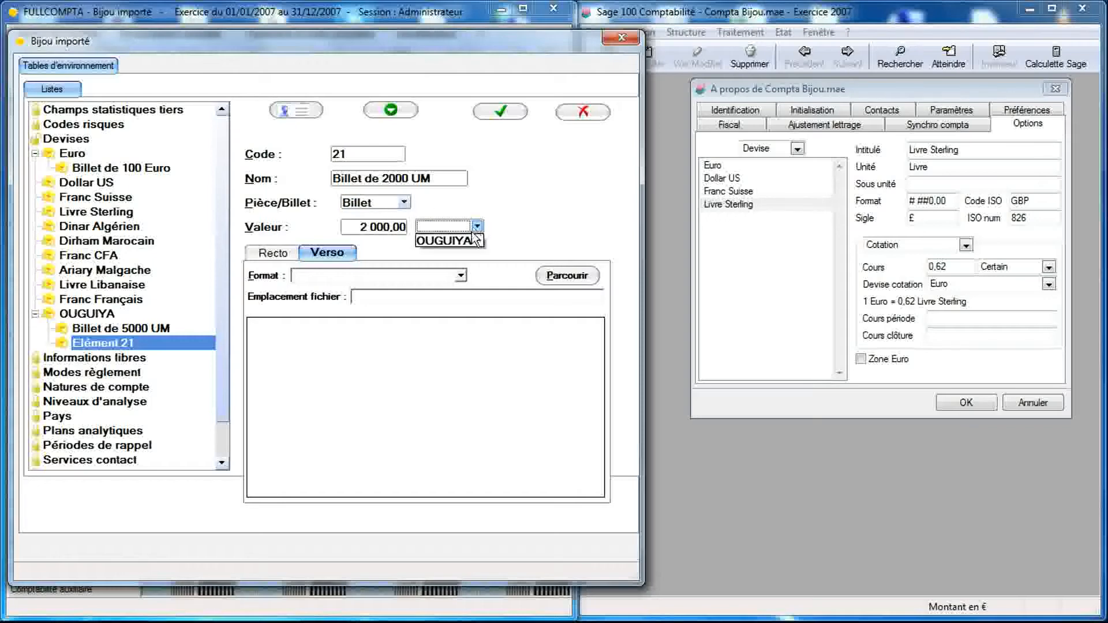
click(469, 237)
- Load 2000_UM_Recto.bmp from the MRO folder as the 2000 UM banknote's Recto image
click(288, 255)
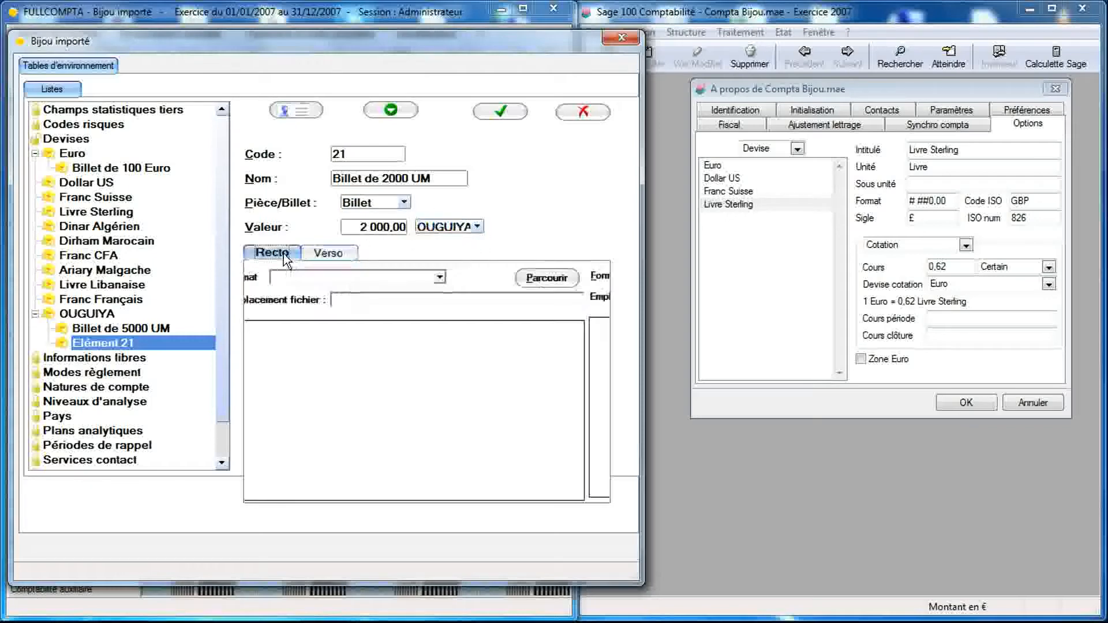
click(569, 282)
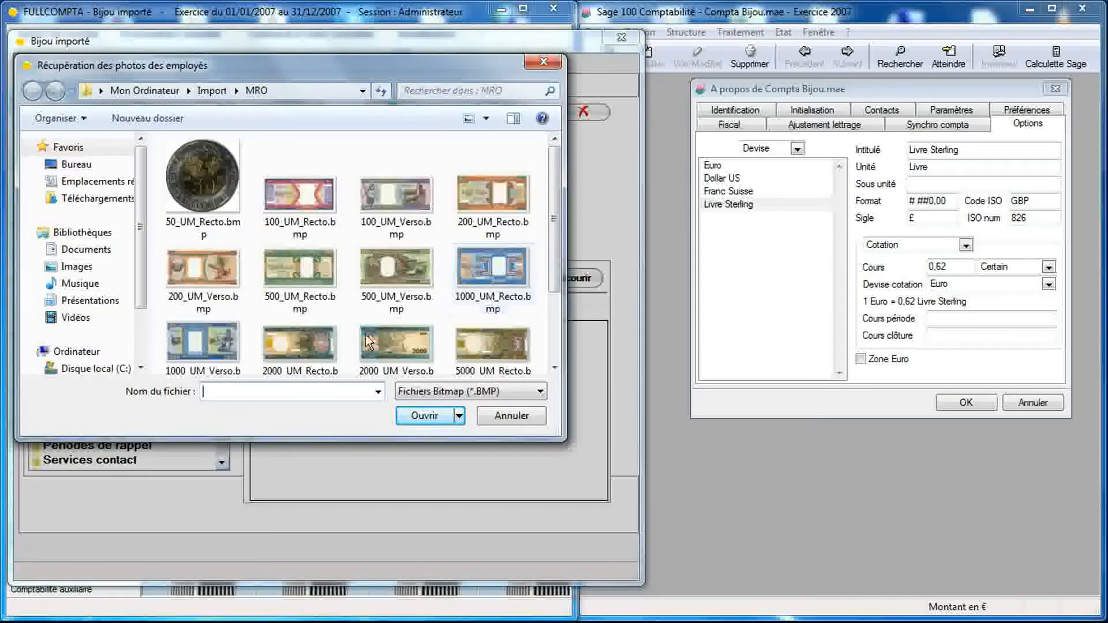
double_click(309, 342)
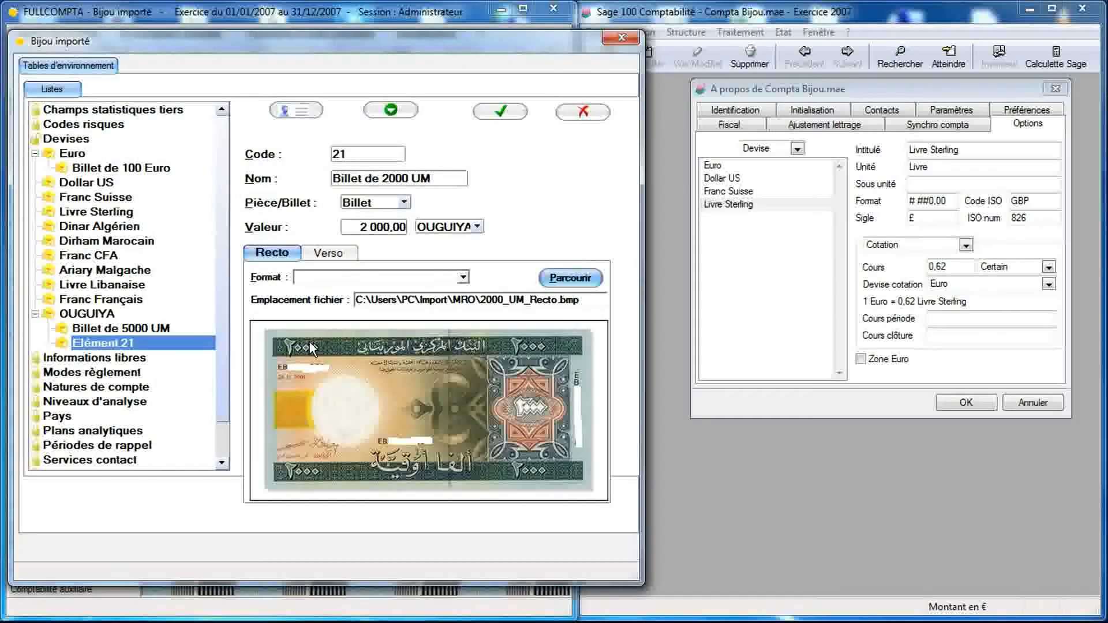
- Load 2000_UM_Verso.bmp from the MRO folder as the Verso image and save the 2000 UM banknote record
click(340, 251)
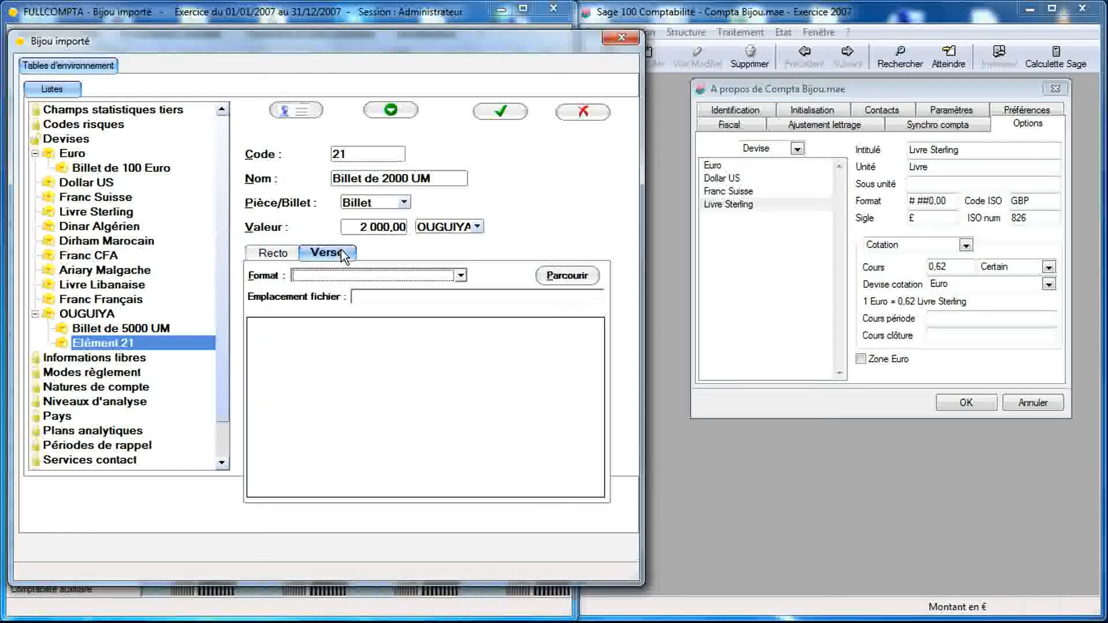
click(563, 277)
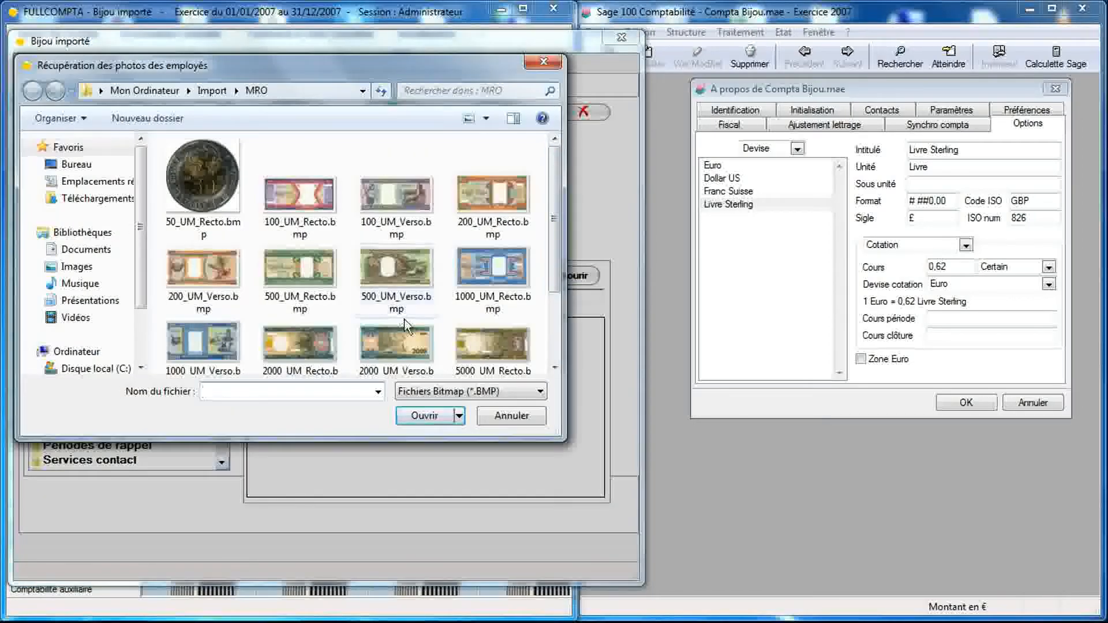
click(397, 338)
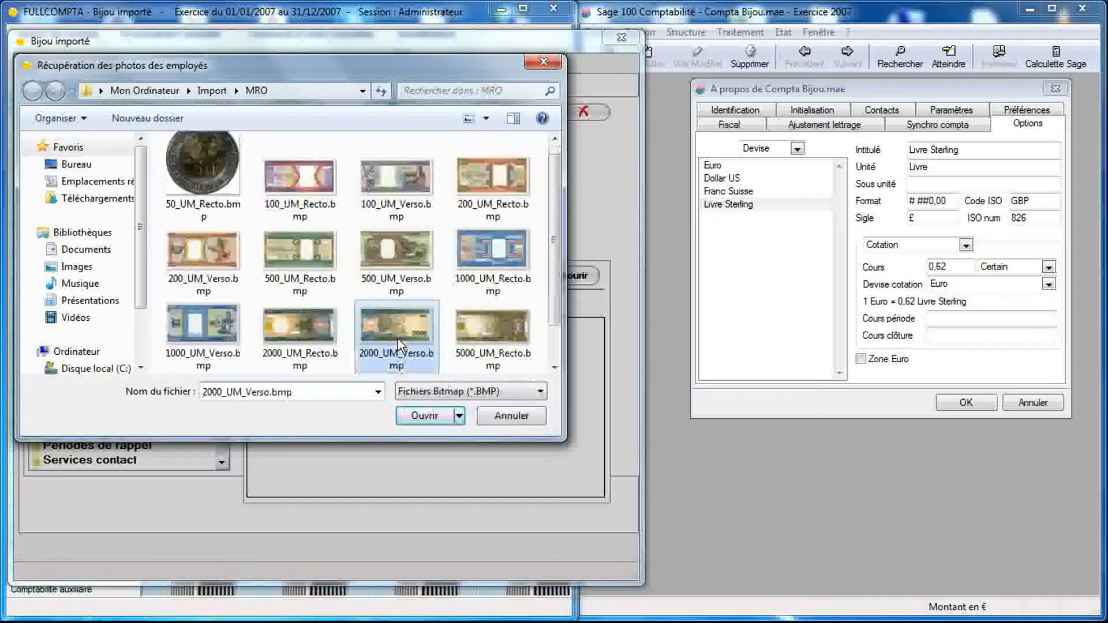
double_click(397, 338)
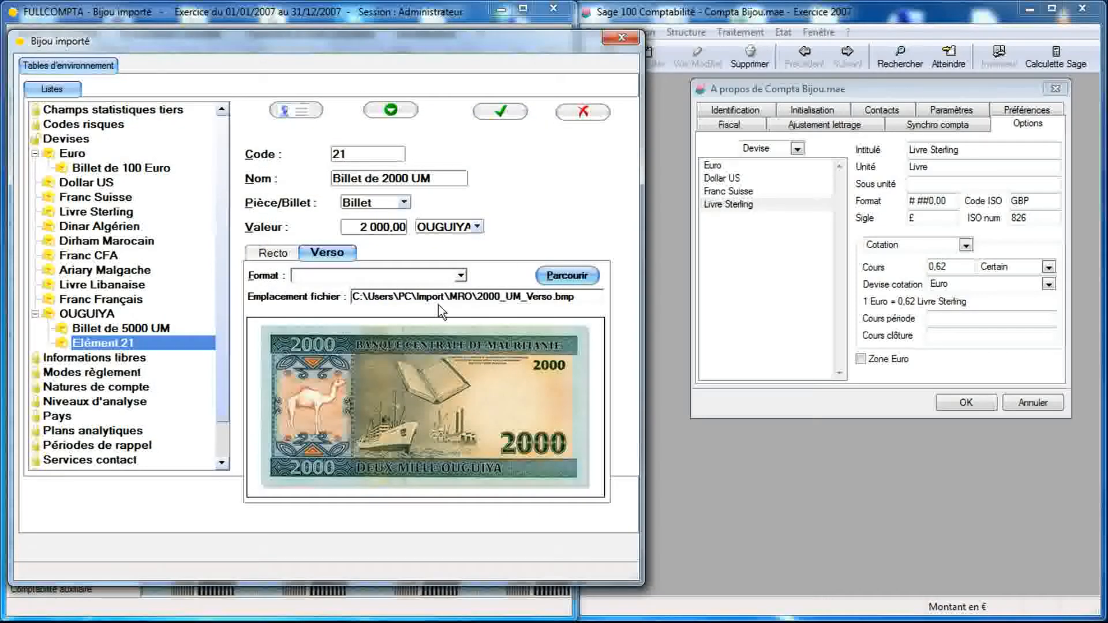
click(502, 113)
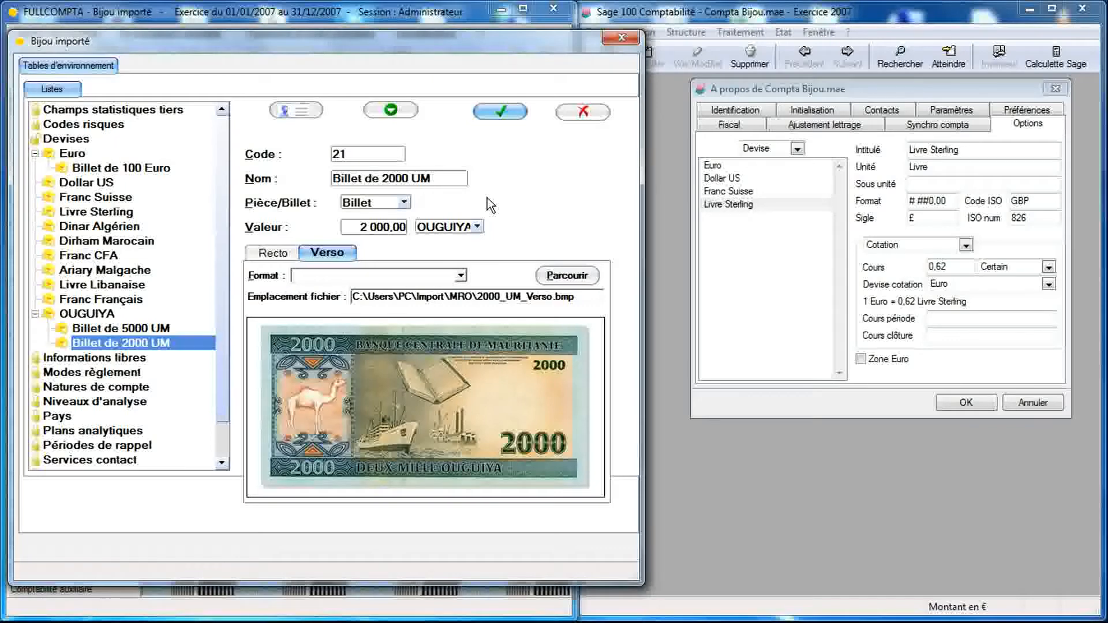